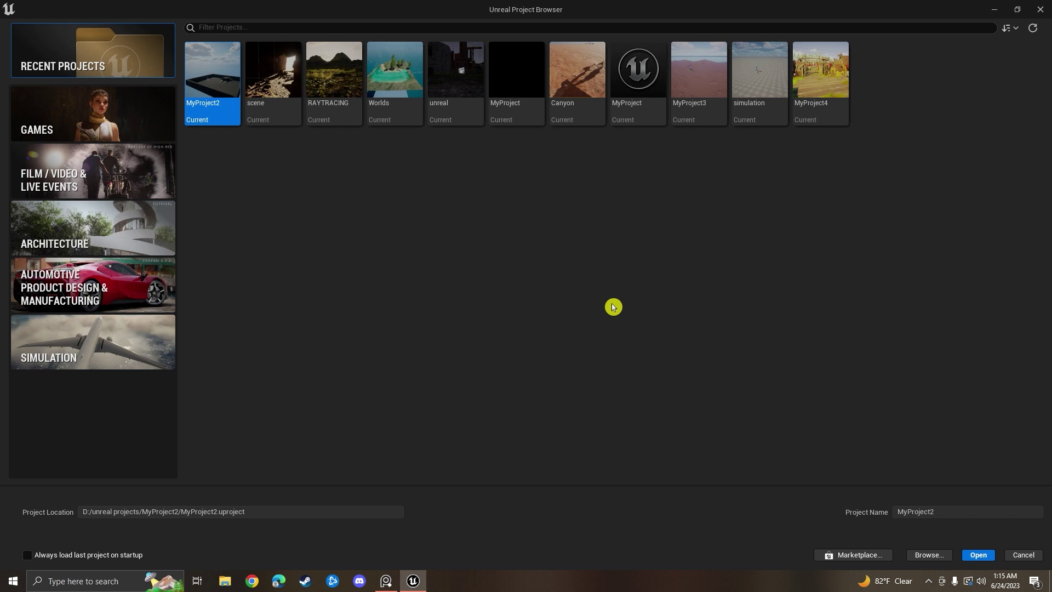
Step: Bring the PureRef kitchen reference board in front of a smaller, restored Project Browser
{"action": "left_click", "coordinate": [386, 581]}
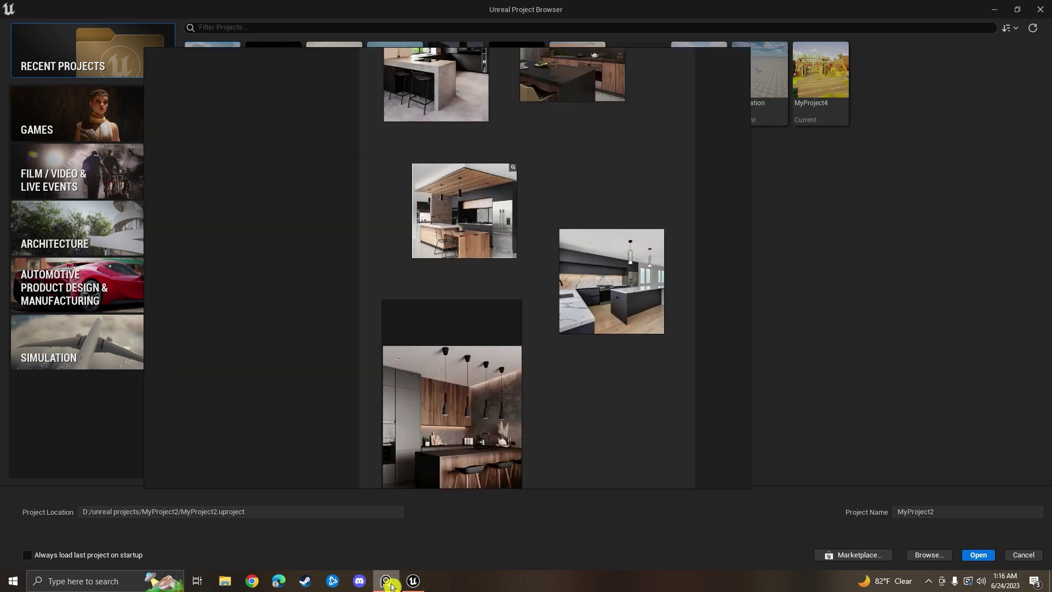
{"action": "double_click", "coordinate": [643, 14]}
{"action": "left_click", "coordinate": [268, 141]}
Step: Zoom and pan around the modern kitchen reference photos
{"action": "scroll", "coordinate": [497, 241], "scroll_direction": "up", "scroll_amount": 2}
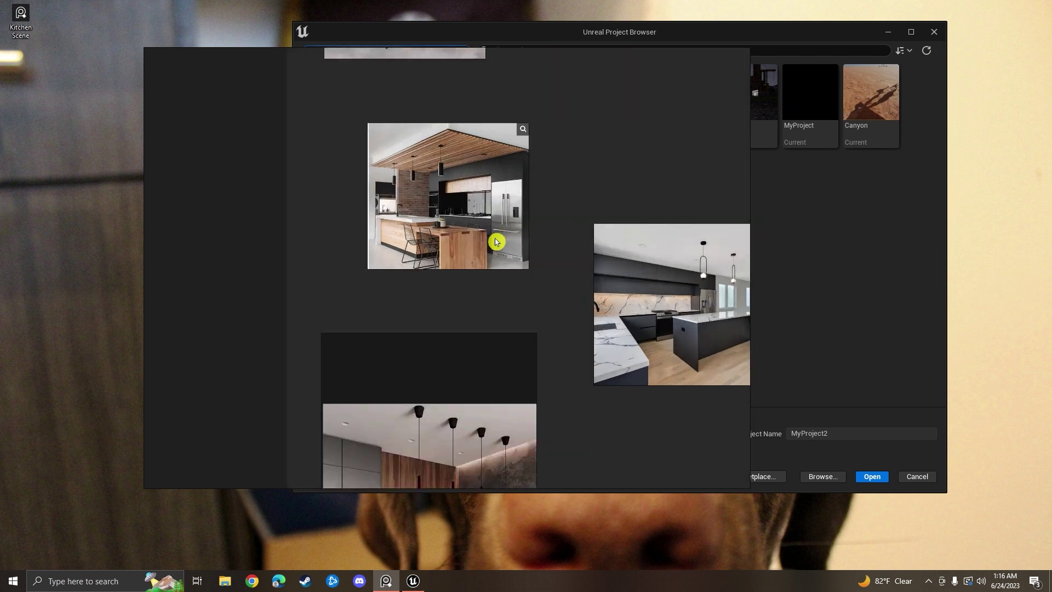
{"action": "scroll", "coordinate": [518, 265], "scroll_direction": "up", "scroll_amount": 2}
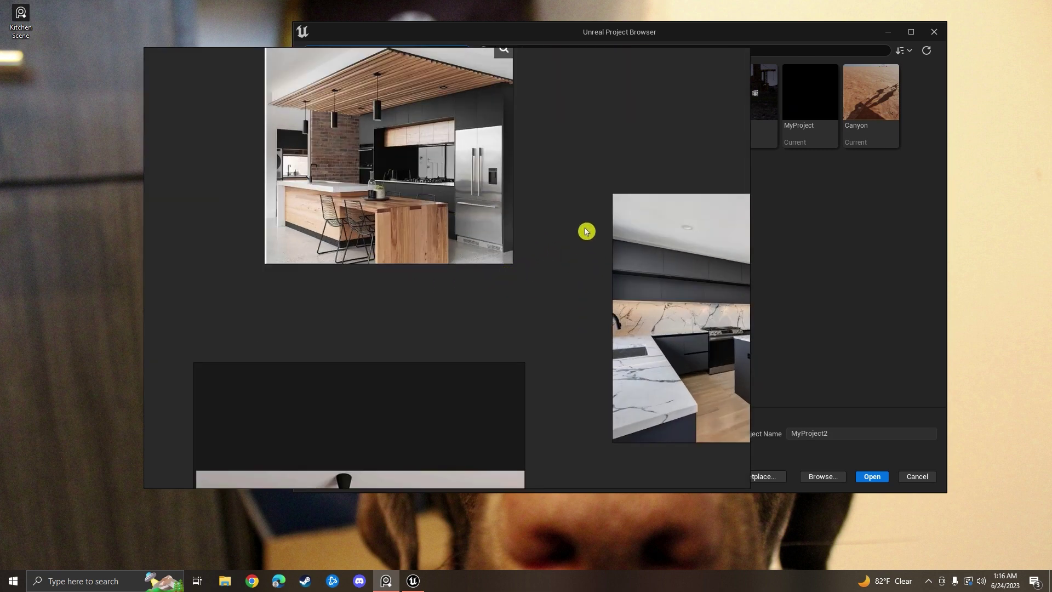
{"action": "scroll", "coordinate": [586, 231], "scroll_direction": "down", "scroll_amount": 1}
{"action": "scroll", "coordinate": [568, 217], "scroll_direction": "down", "scroll_amount": 2}
{"action": "middle_click_drag", "start_coordinate": [575, 205], "coordinate": [496, 261]}
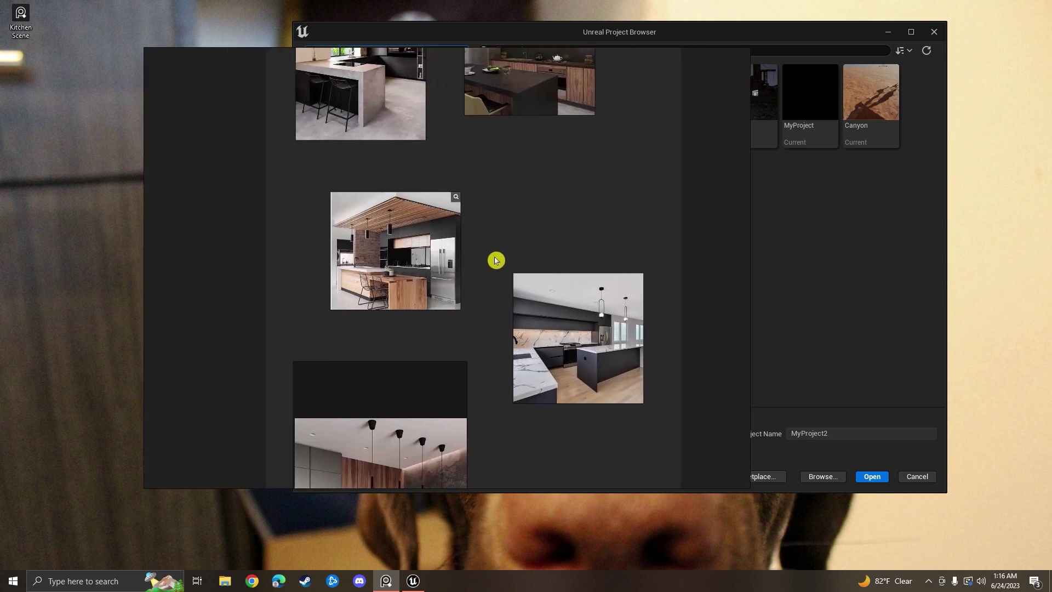
{"action": "scroll", "coordinate": [526, 204], "scroll_direction": "up", "scroll_amount": 3}
{"action": "scroll", "coordinate": [517, 205], "scroll_direction": "down", "scroll_amount": 2}
{"action": "scroll", "coordinate": [517, 204], "scroll_direction": "down", "scroll_amount": 1}
{"action": "mouse_move", "coordinate": [14, 36]}
{"action": "left_mouse_down"}
{"action": "mouse_move", "coordinate": [77, 40]}
{"action": "mouse_move", "coordinate": [97, 82]}
{"action": "mouse_move", "coordinate": [17, 28]}
{"action": "left_mouse_up"}
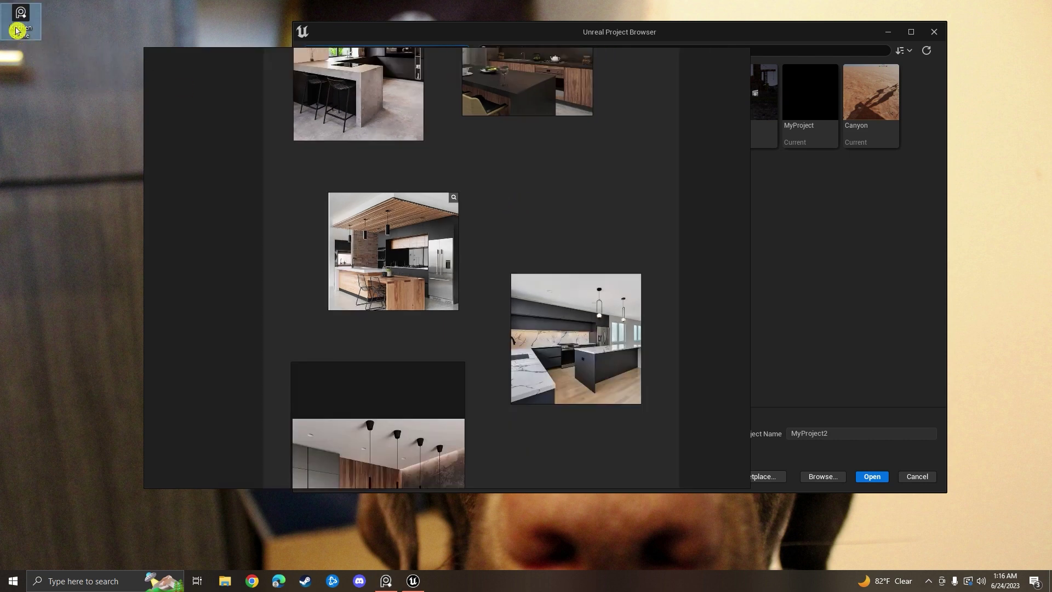
Step: Reframe the board so two more kitchen photos come into view
{"action": "scroll", "coordinate": [463, 214], "scroll_direction": "down", "scroll_amount": 1}
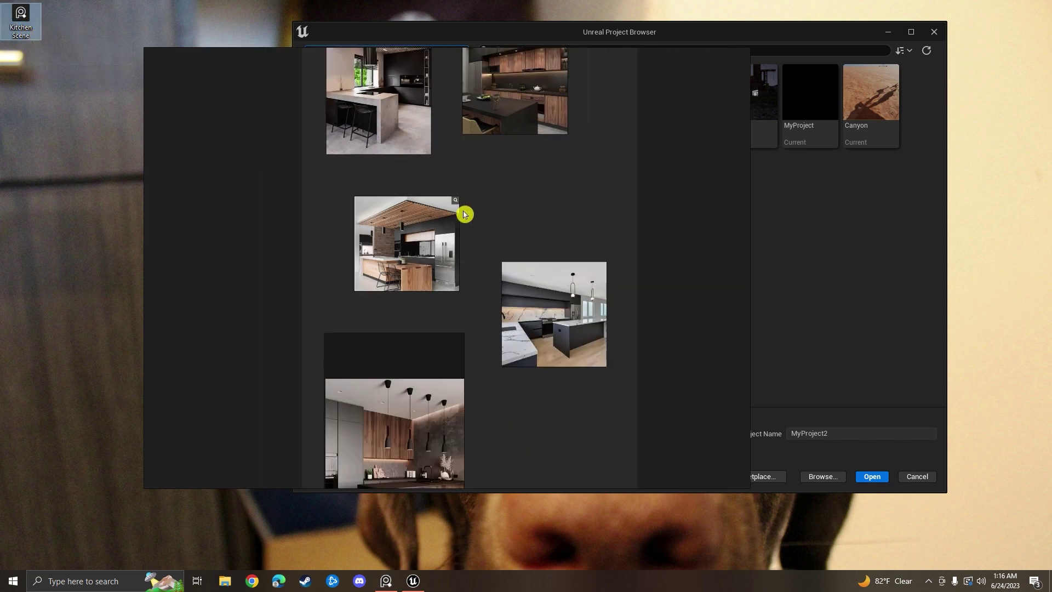
{"action": "scroll", "coordinate": [512, 204], "scroll_direction": "up", "scroll_amount": 3}
{"action": "scroll", "coordinate": [512, 206], "scroll_direction": "down", "scroll_amount": 2}
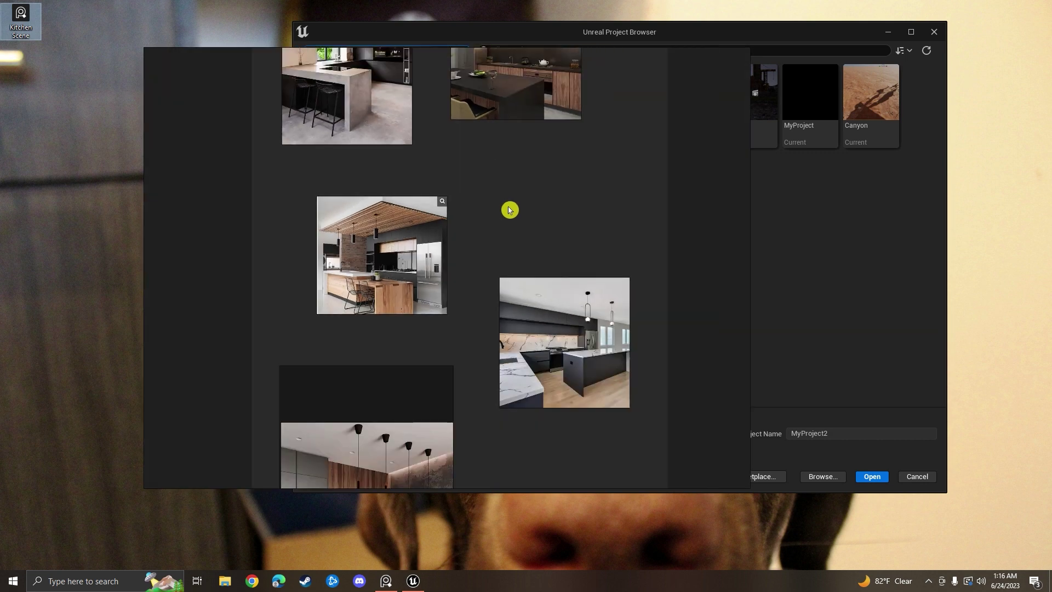
{"action": "scroll", "coordinate": [509, 210], "scroll_direction": "up", "scroll_amount": 1}
{"action": "scroll", "coordinate": [509, 210], "scroll_direction": "down", "scroll_amount": 2}
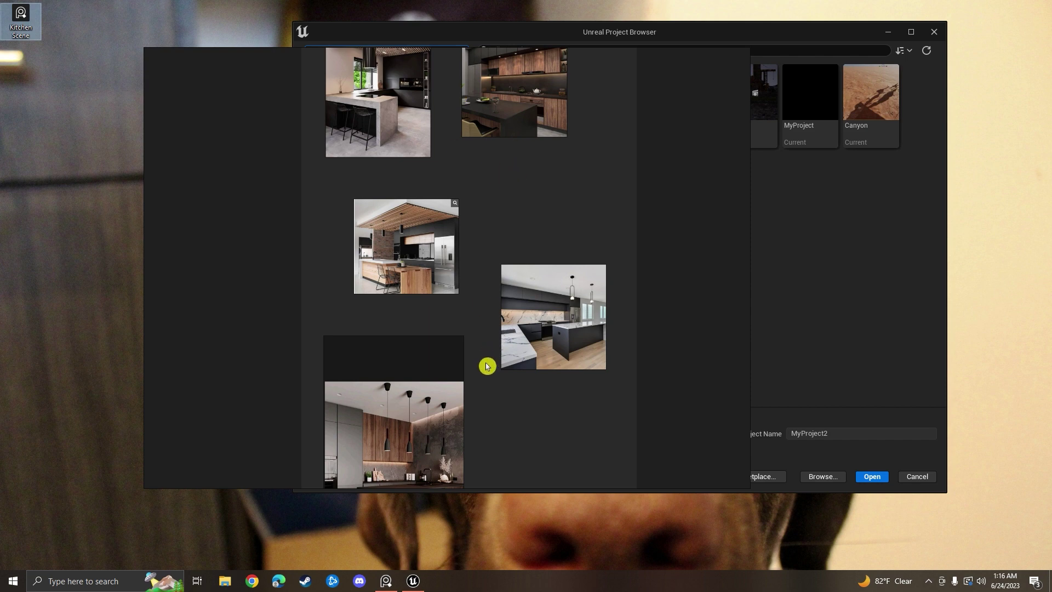
{"action": "scroll", "coordinate": [575, 316], "scroll_direction": "up", "scroll_amount": 4}
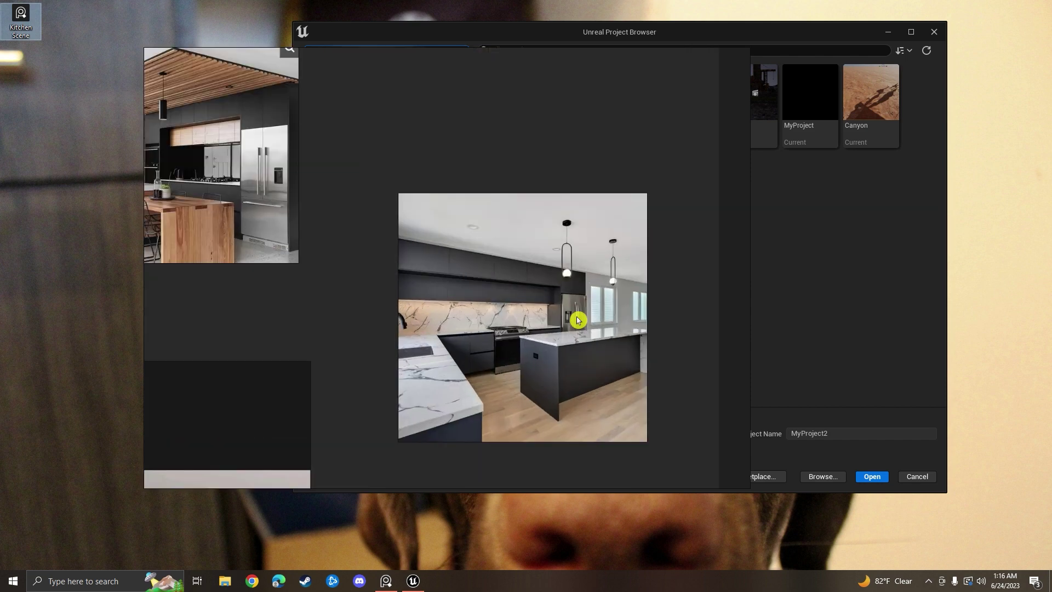
{"action": "scroll", "coordinate": [578, 321], "scroll_direction": "down", "scroll_amount": 1}
{"action": "right_click_drag", "start_coordinate": [378, 312], "coordinate": [500, 176]}
{"action": "scroll", "coordinate": [500, 241], "scroll_direction": "down", "scroll_amount": 5}
{"action": "right_click_drag", "start_coordinate": [500, 241], "coordinate": [458, 376]}
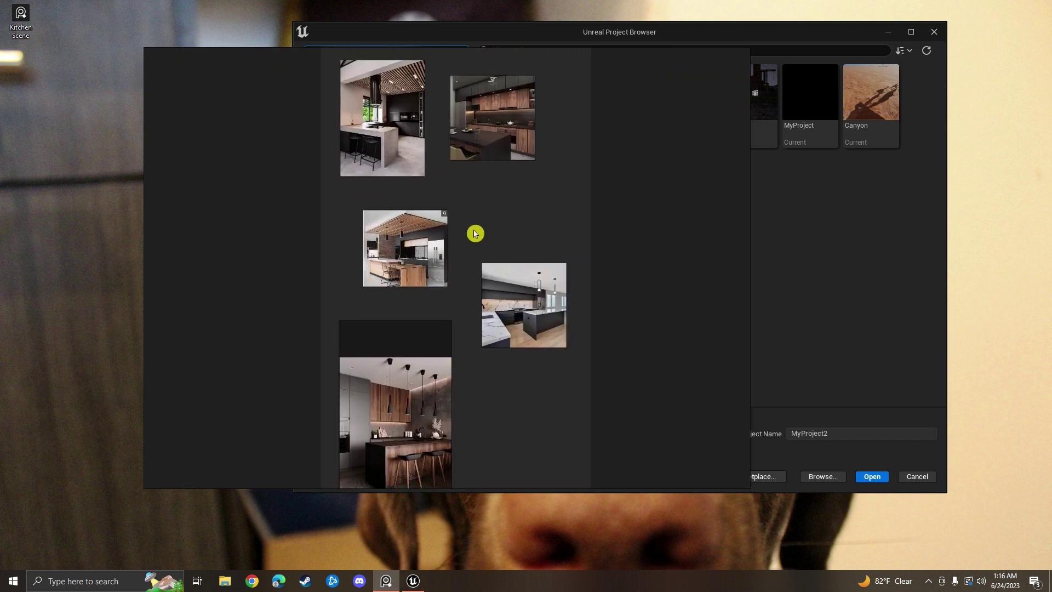
Step: Switch to the Unreal desert level and open Project Settings from the Edit menu
{"action": "right_click", "coordinate": [676, 273]}
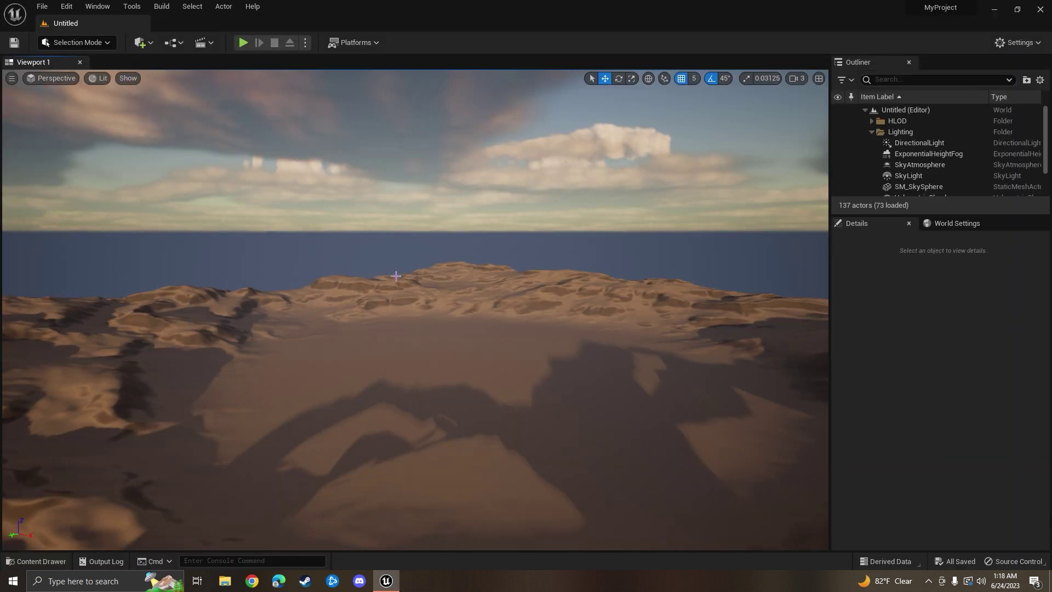
{"action": "right_click_drag", "start_coordinate": [487, 306], "coordinate": [487, 356]}
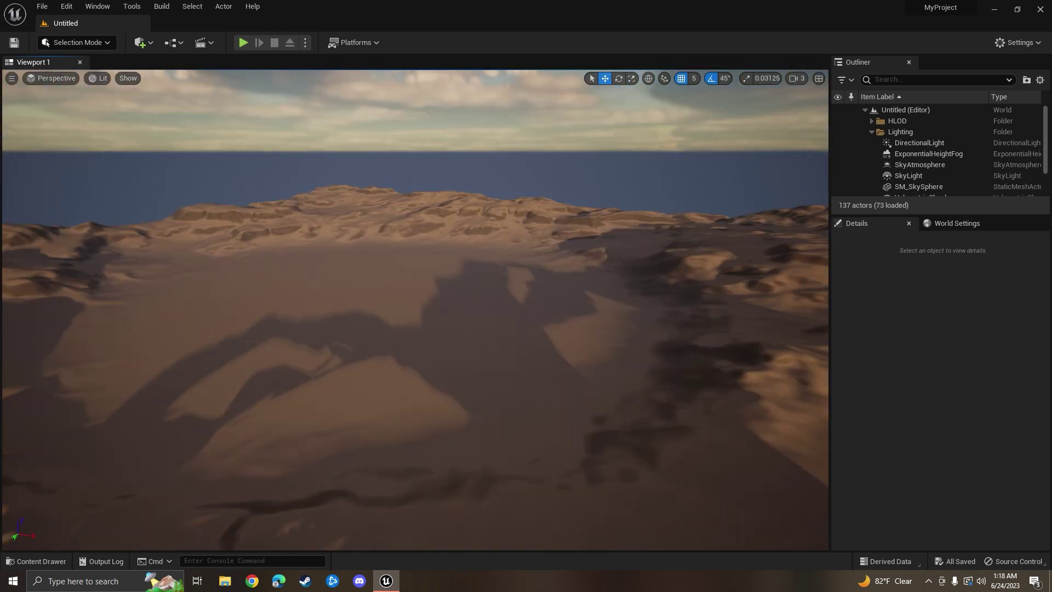
{"action": "left_click", "coordinate": [38, 9]}
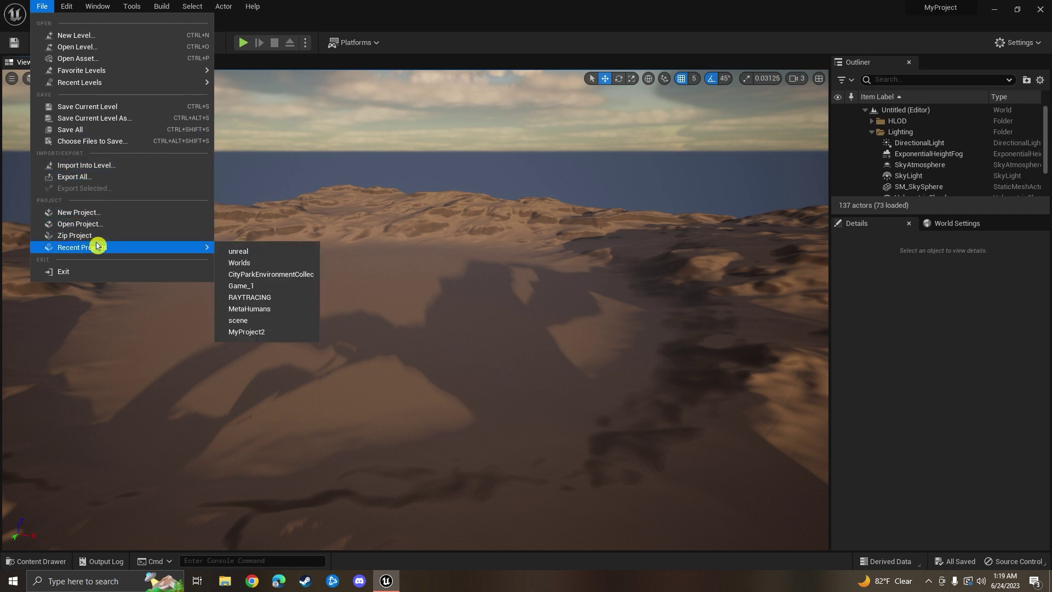
{"action": "left_click", "coordinate": [42, 7]}
{"action": "left_click", "coordinate": [66, 6]}
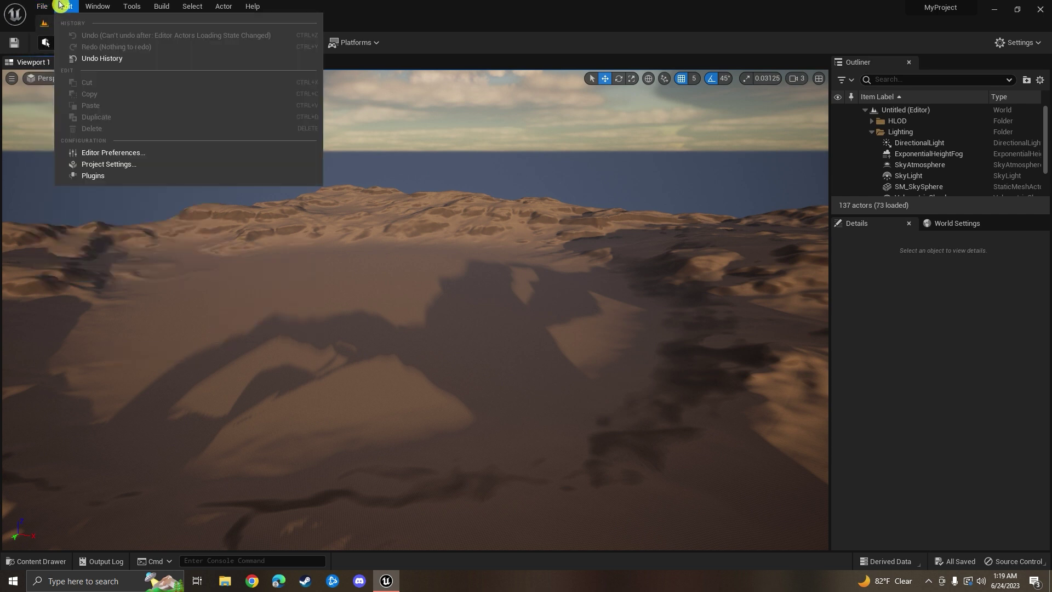
{"action": "left_click", "coordinate": [104, 164]}
Step: Go to the engine Rendering section of Project Settings
{"action": "scroll", "coordinate": [228, 289], "scroll_direction": "down", "scroll_amount": 10}
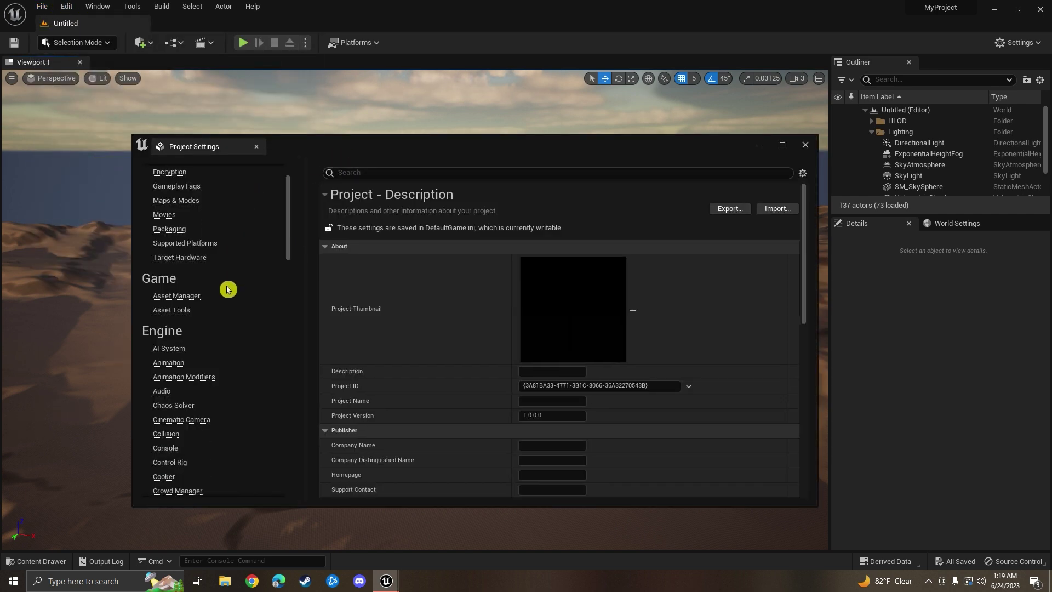
{"action": "scroll", "coordinate": [194, 366], "scroll_direction": "down", "scroll_amount": 3}
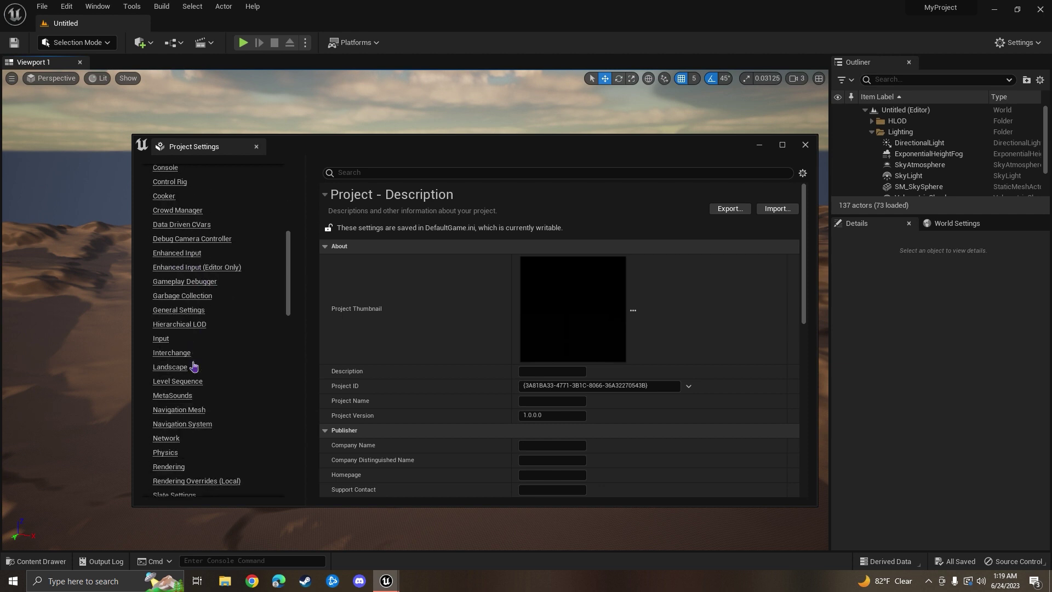
{"action": "left_click", "coordinate": [168, 414]}
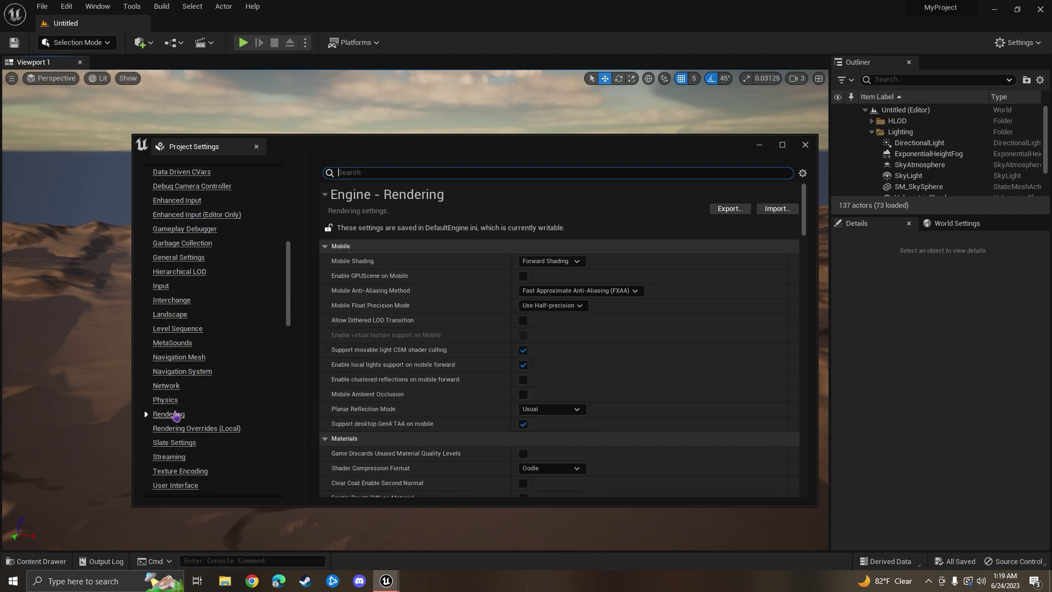
{"action": "scroll", "coordinate": [377, 325], "scroll_direction": "down", "scroll_amount": 6}
{"action": "scroll", "coordinate": [376, 324], "scroll_direction": "down", "scroll_amount": 4}
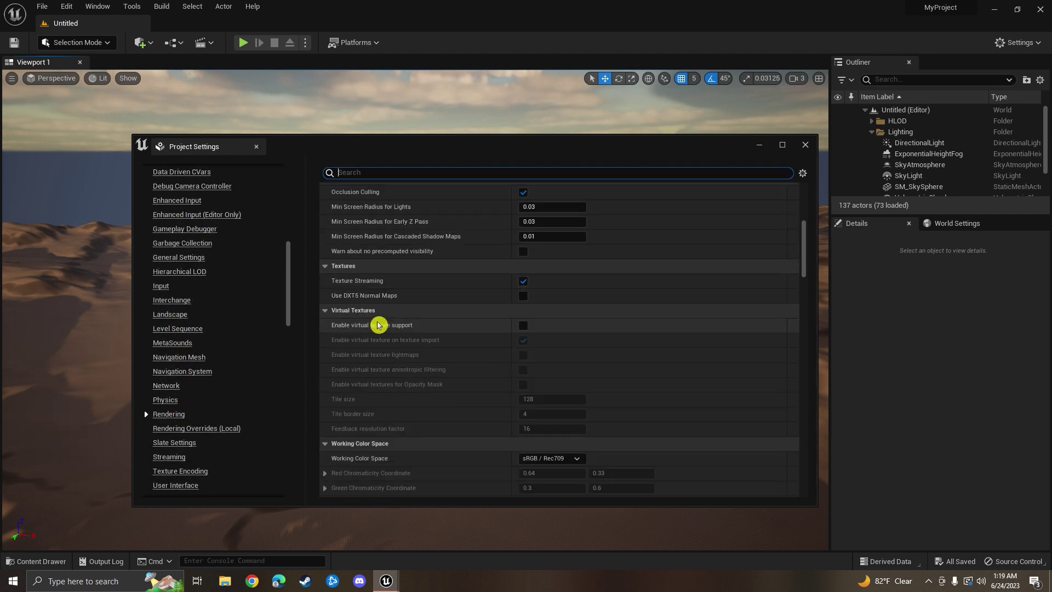
{"action": "scroll", "coordinate": [406, 308], "scroll_direction": "up", "scroll_amount": 2}
{"action": "scroll", "coordinate": [408, 316], "scroll_direction": "down", "scroll_amount": 6}
{"action": "scroll", "coordinate": [409, 317], "scroll_direction": "down", "scroll_amount": 1}
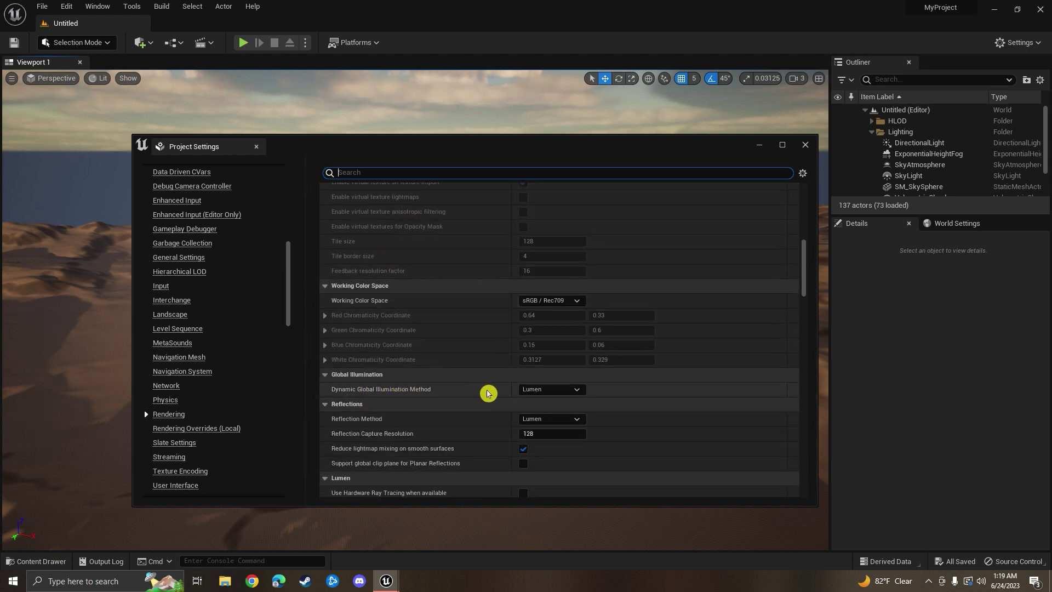
Step: Keep Lumen as both the Global Illumination and Reflection method
{"action": "left_click", "coordinate": [540, 389]}
{"action": "left_click", "coordinate": [545, 412]}
{"action": "scroll", "coordinate": [415, 407], "scroll_direction": "down", "scroll_amount": 1}
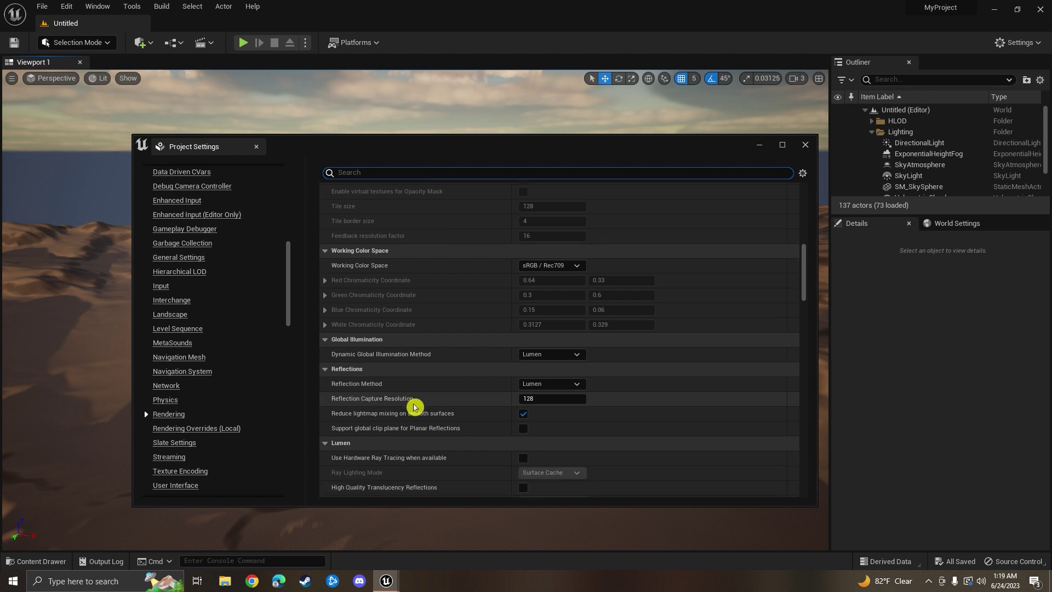
{"action": "scroll", "coordinate": [415, 406], "scroll_direction": "down", "scroll_amount": 1}
{"action": "left_click", "coordinate": [554, 366]}
{"action": "left_click", "coordinate": [556, 391]}
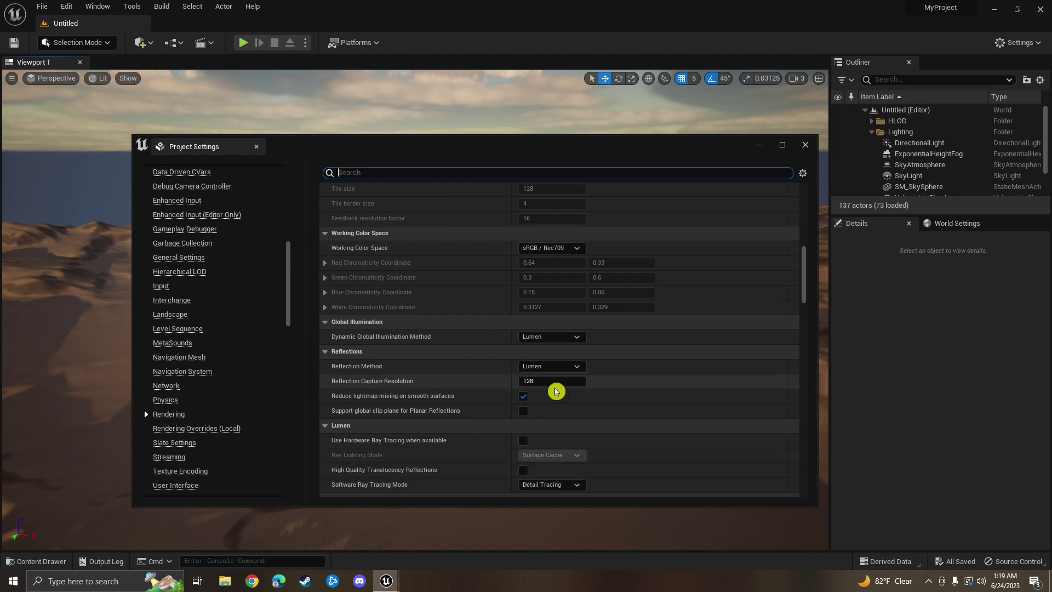
Step: Check that the Shadow Map Method uses Virtual Shadow Maps
{"action": "scroll", "coordinate": [481, 376], "scroll_direction": "down", "scroll_amount": 3}
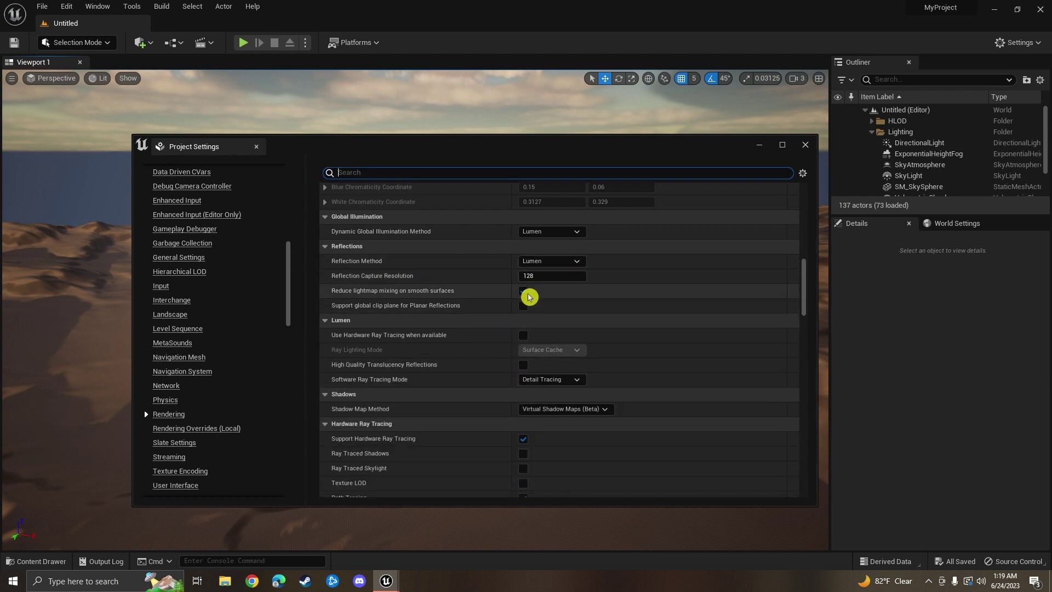
{"action": "scroll", "coordinate": [529, 297], "scroll_direction": "down", "scroll_amount": 1}
{"action": "scroll", "coordinate": [482, 315], "scroll_direction": "down", "scroll_amount": 2}
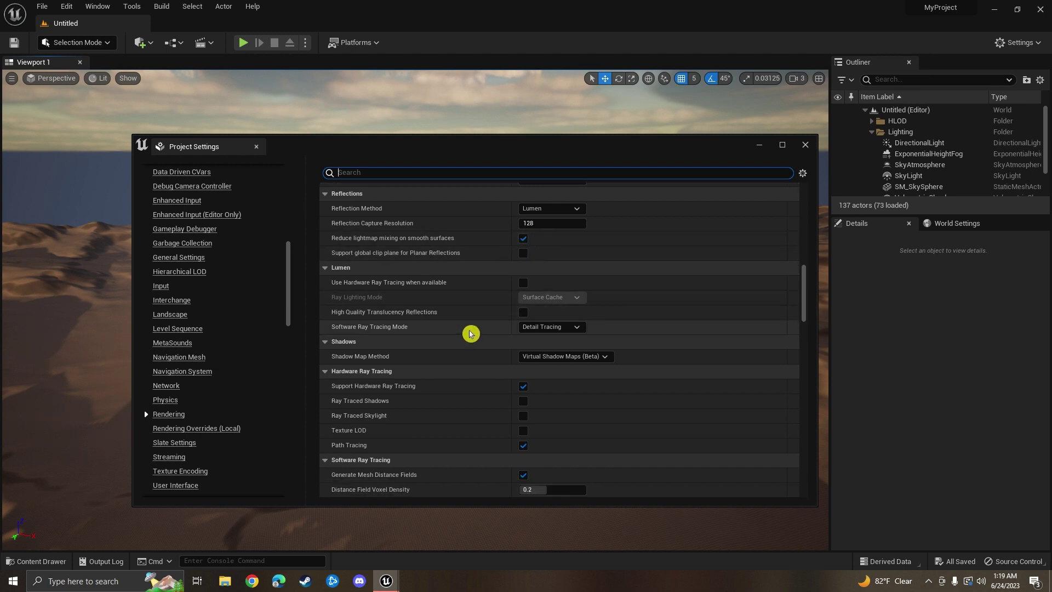
{"action": "left_click", "coordinate": [539, 339]}
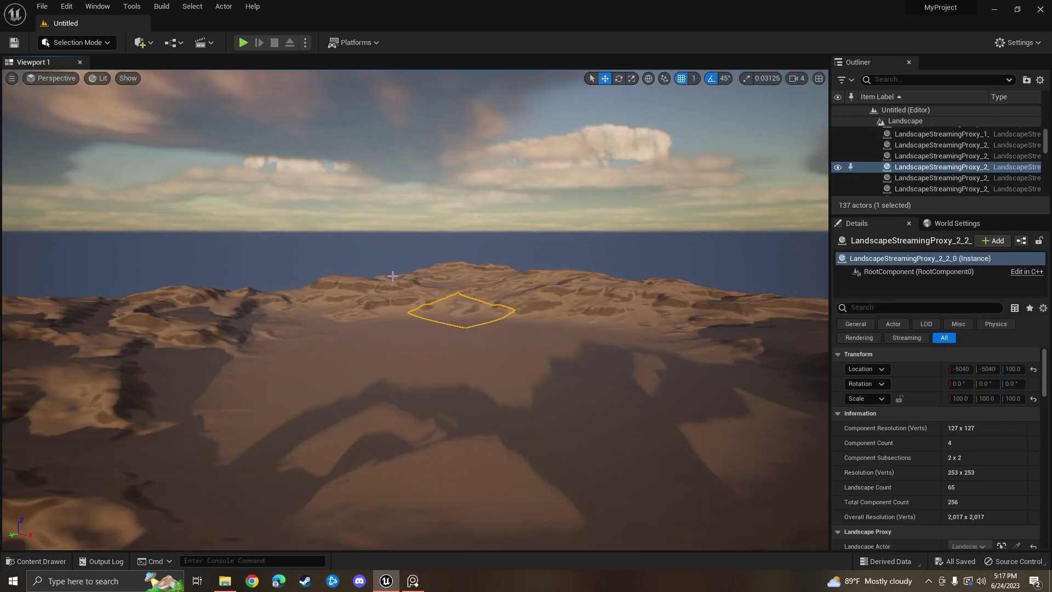
Step: Create a new level from the Empty Level template
{"action": "left_click", "coordinate": [43, 6]}
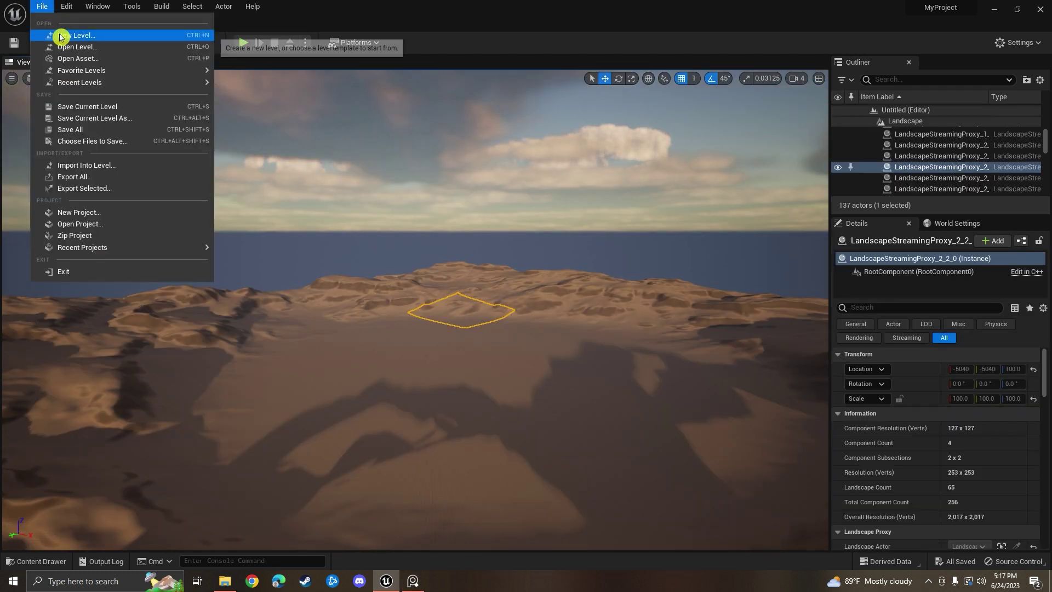
{"action": "left_click", "coordinate": [60, 33]}
{"action": "left_click", "coordinate": [599, 232]}
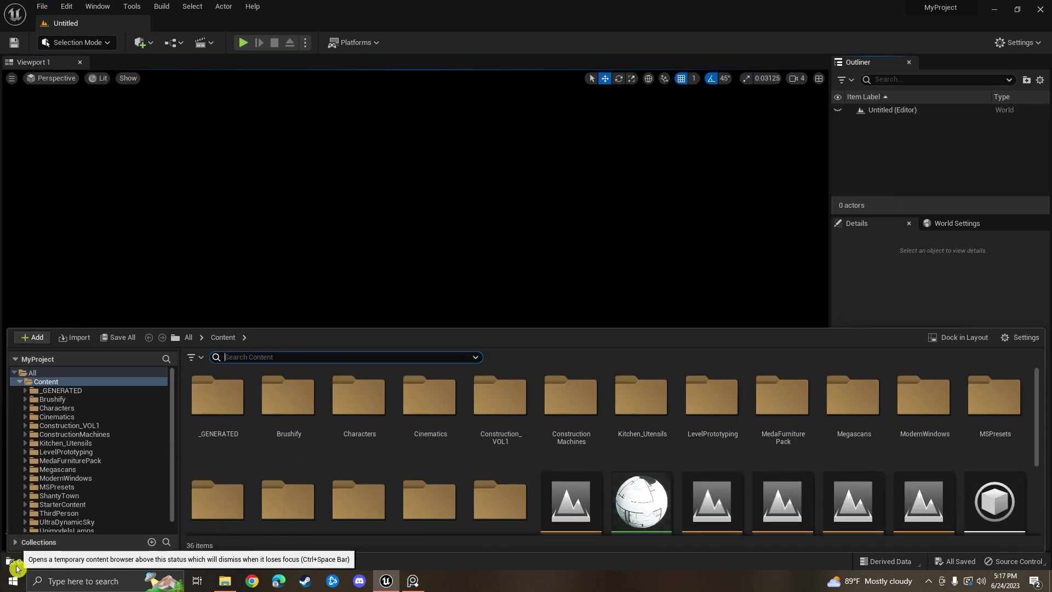
Step: Place a point light near the ceiling above the room's corner
{"action": "scroll", "coordinate": [96, 452], "scroll_direction": "up", "scroll_amount": 1}
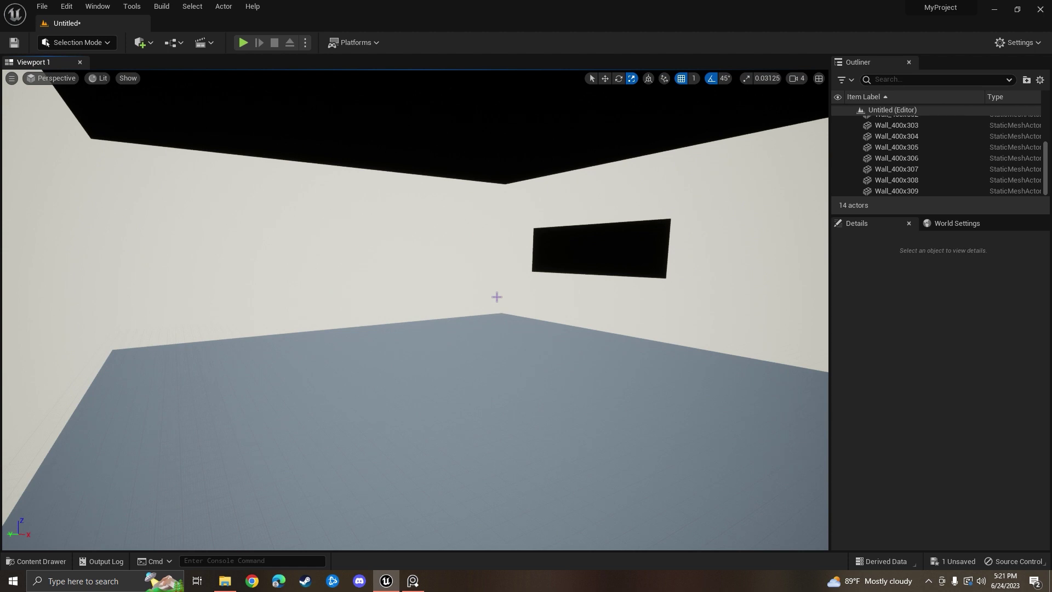
{"action": "right_click_drag", "start_coordinate": [496, 297], "coordinate": [413, 308]}
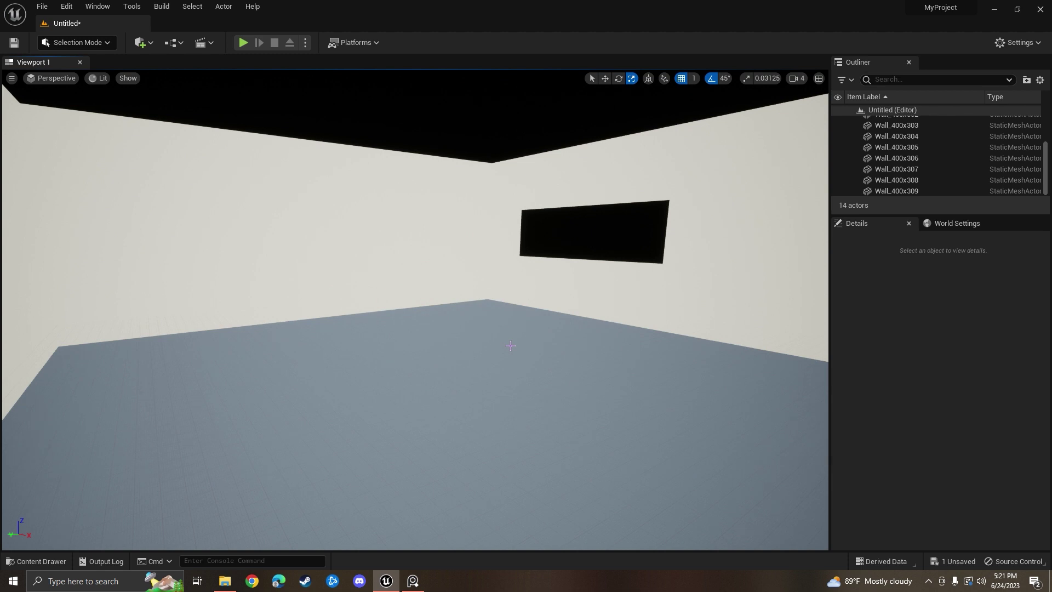
{"action": "left_click_drag", "start_coordinate": [513, 342], "coordinate": [516, 113]}
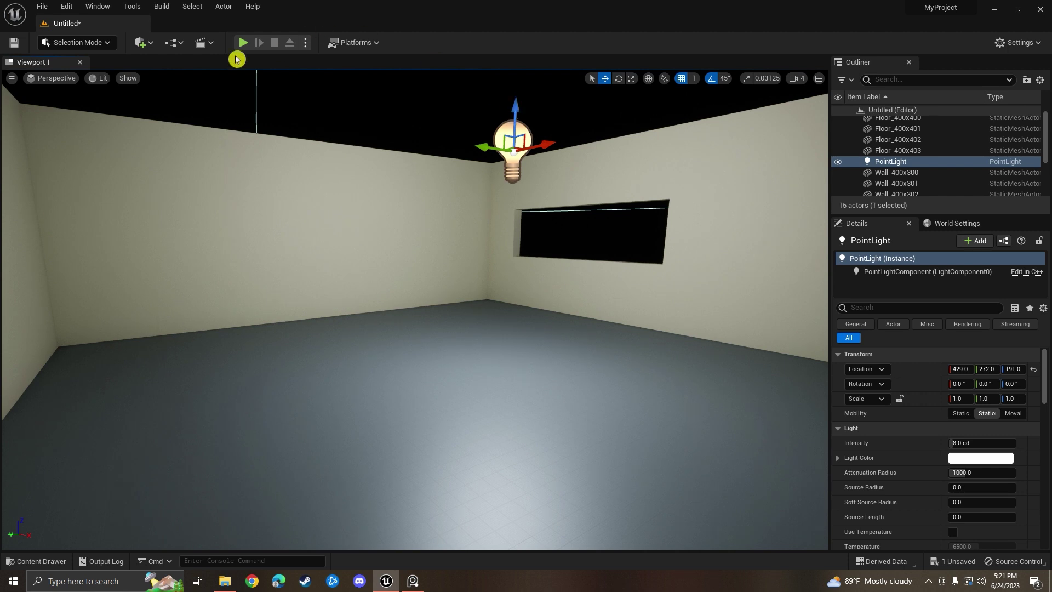
Step: Add a basic cube via Quick Add and scale it to block out a cabinet
{"action": "left_click", "coordinate": [141, 42]}
{"action": "mouse_move", "coordinate": [170, 137]}
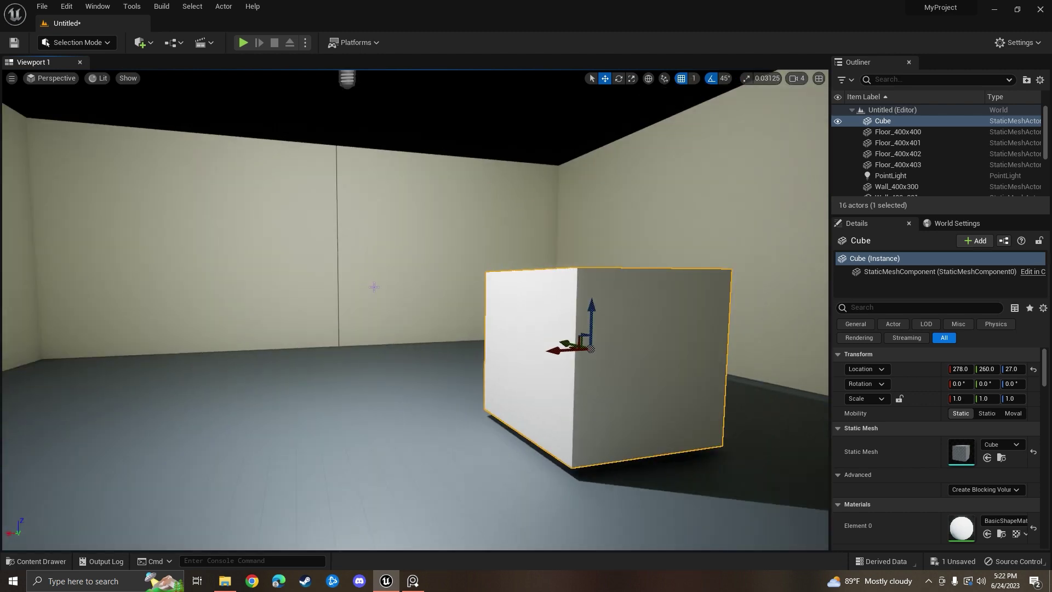
{"action": "key", "text": "r"}
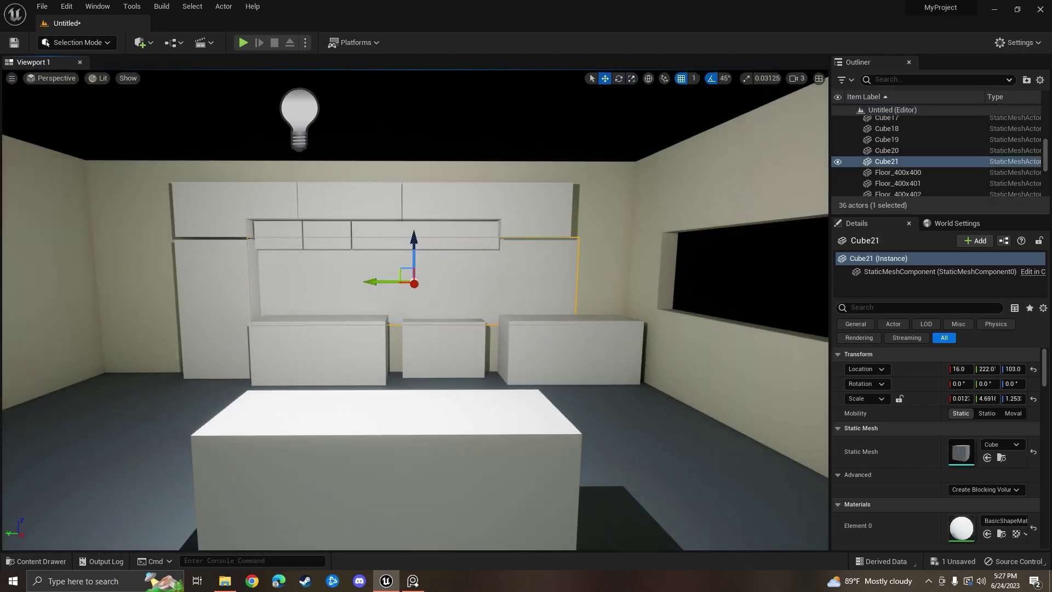
{"action": "key", "text": "Escape"}
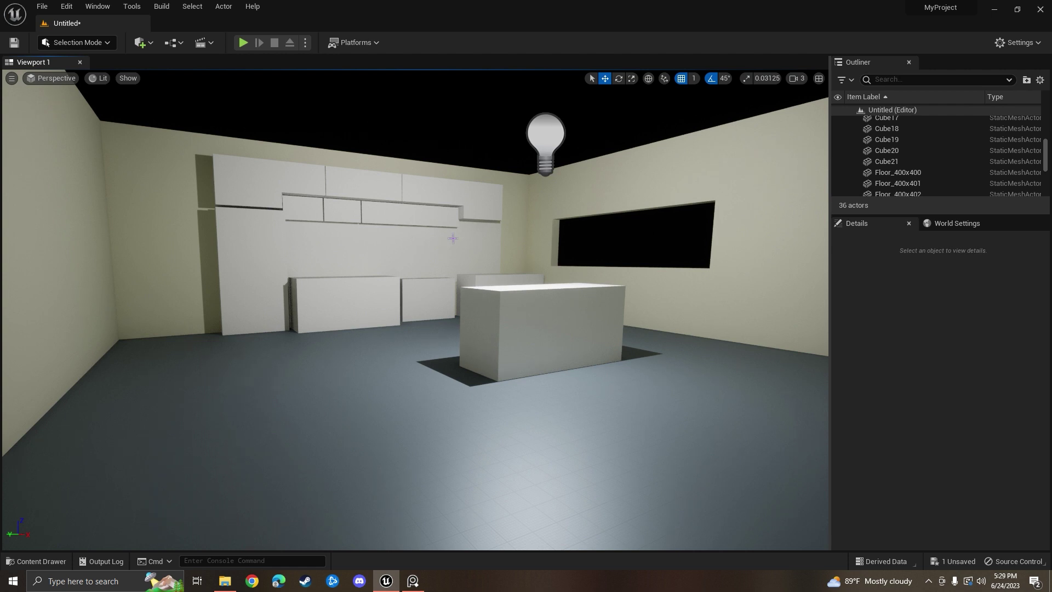
Step: Browse the Content Drawer's asset options, then fly the view around the room
{"action": "left_click", "coordinate": [36, 561]}
{"action": "left_click", "coordinate": [34, 336]}
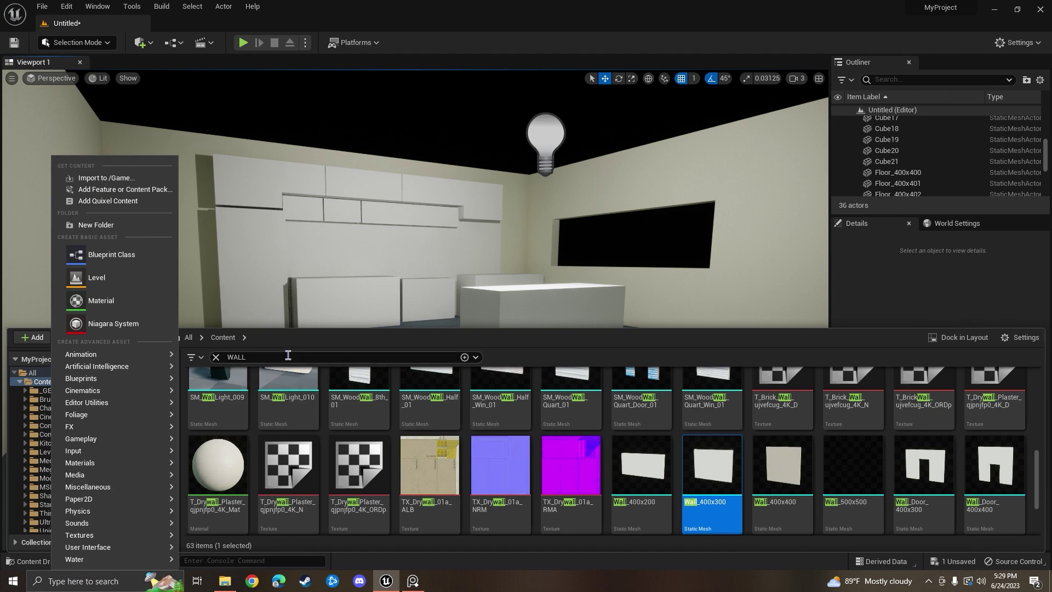
{"action": "left_click", "coordinate": [241, 225]}
{"action": "scroll", "coordinate": [241, 225], "scroll_direction": "up", "scroll_amount": 3}
{"action": "mouse_move", "coordinate": [241, 225]}
{"action": "right_mouse_down"}
{"action": "mouse_move", "coordinate": [230, 228]}
{"action": "mouse_move", "coordinate": [247, 224]}
{"action": "right_mouse_up"}
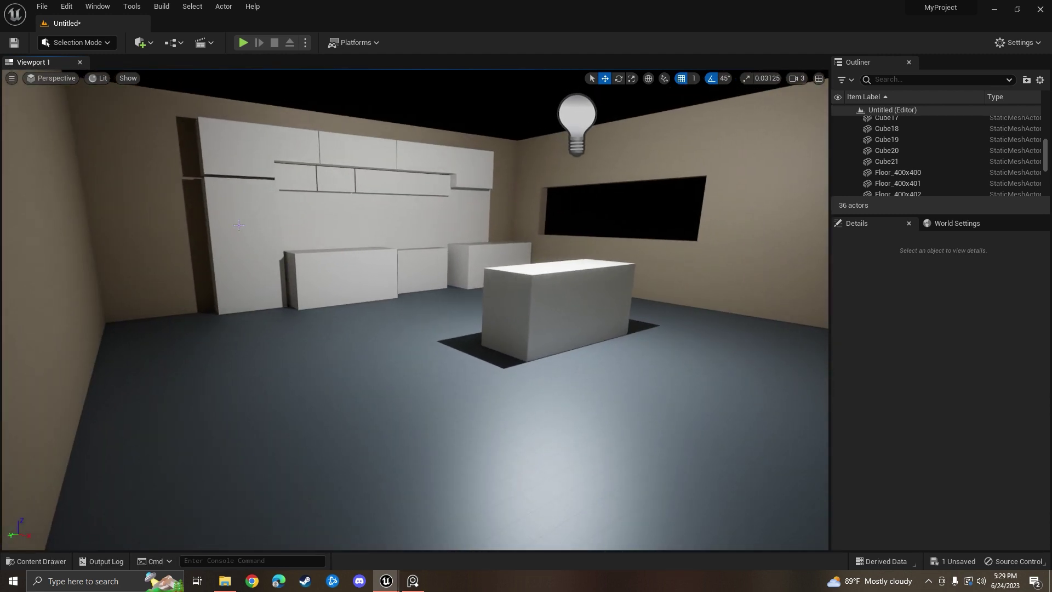
Step: Apply the M_Wood_Floor_Walnut_Polished material to the floor tiles
{"action": "left_click", "coordinate": [208, 383]}
{"action": "left_click", "coordinate": [36, 560]}
{"action": "scroll", "coordinate": [429, 438], "scroll_direction": "down", "scroll_amount": 2}
{"action": "left_click_drag", "start_coordinate": [430, 433], "coordinate": [707, 307]}
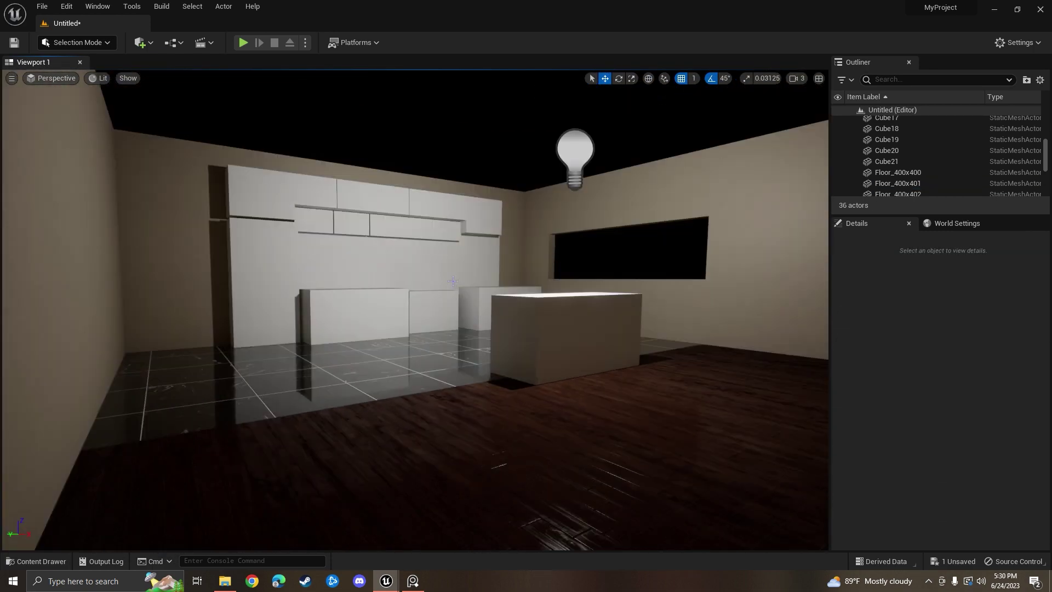
{"action": "left_click", "coordinate": [429, 322]}
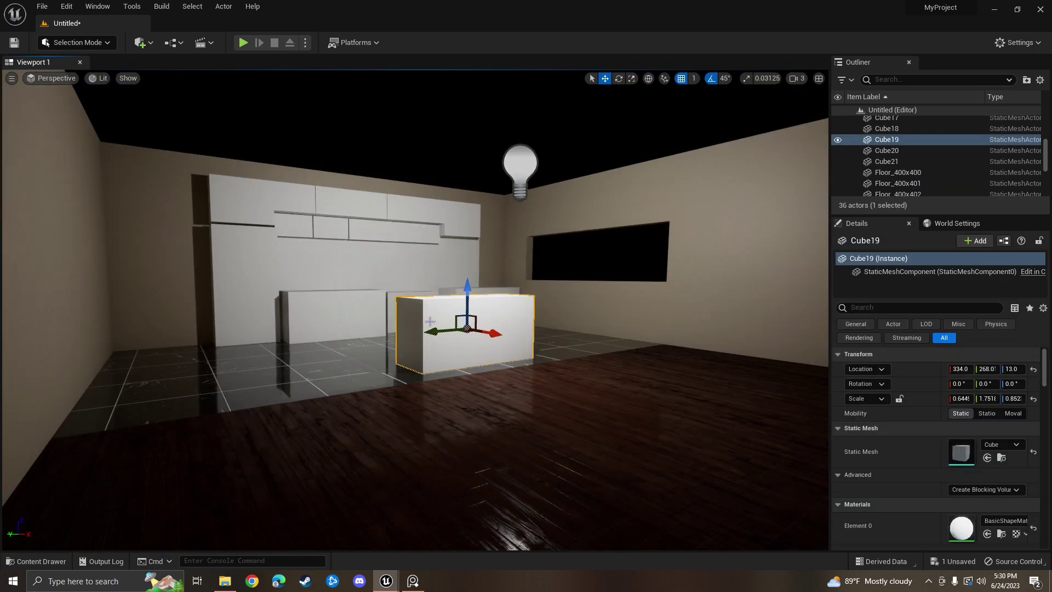
{"action": "right_click_drag", "start_coordinate": [430, 322], "coordinate": [139, 122]}
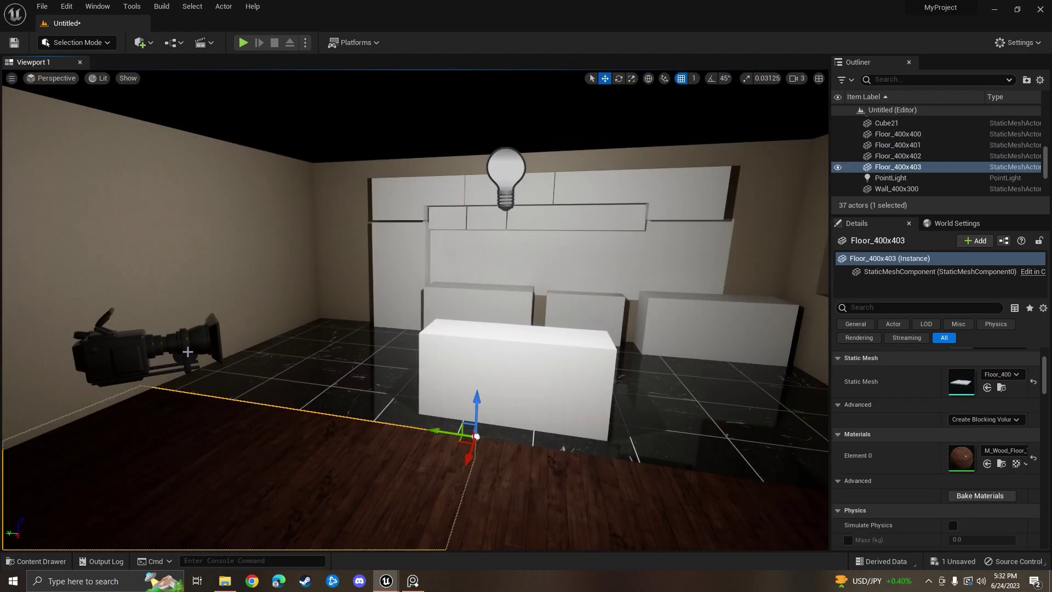
Step: Add a Cine Camera Actor and frame the room from the front
{"action": "left_click", "coordinate": [148, 351]}
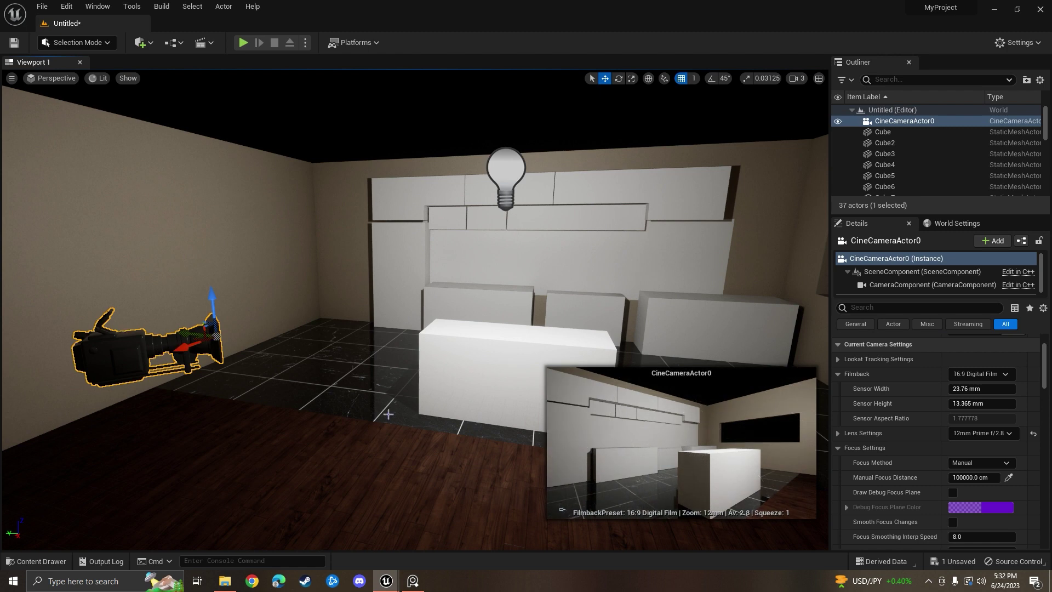
{"action": "right_click_drag", "start_coordinate": [388, 414], "coordinate": [129, 395]}
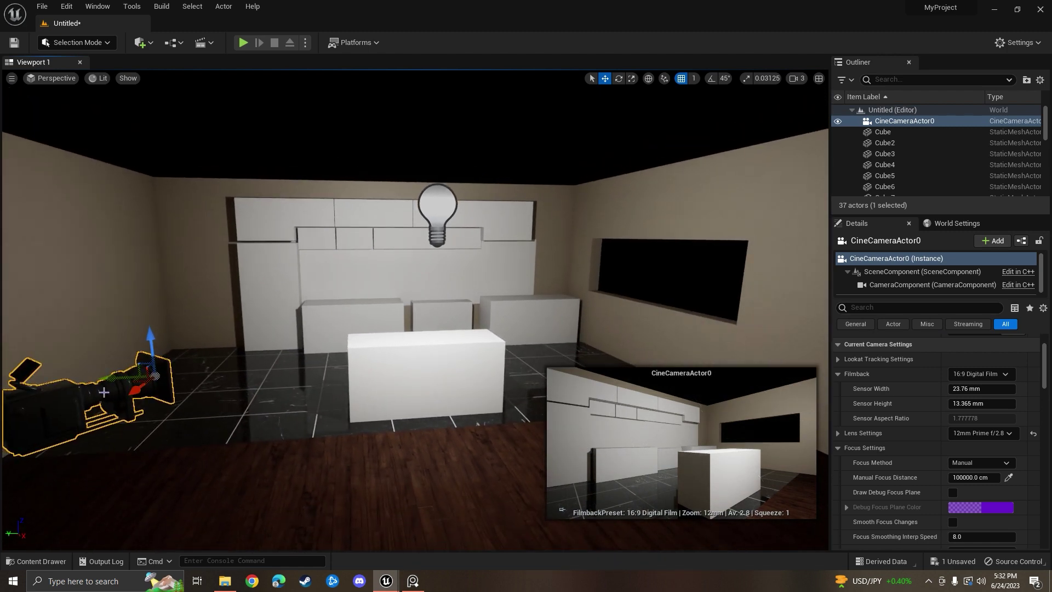
{"action": "left_click", "coordinate": [152, 463]}
{"action": "right_click_drag", "start_coordinate": [504, 489], "coordinate": [460, 470]}
Step: Drag a low storage cabinet and the cooker into the kitchen, then set camera focus distance
{"action": "key", "text": "ctrl+space"}
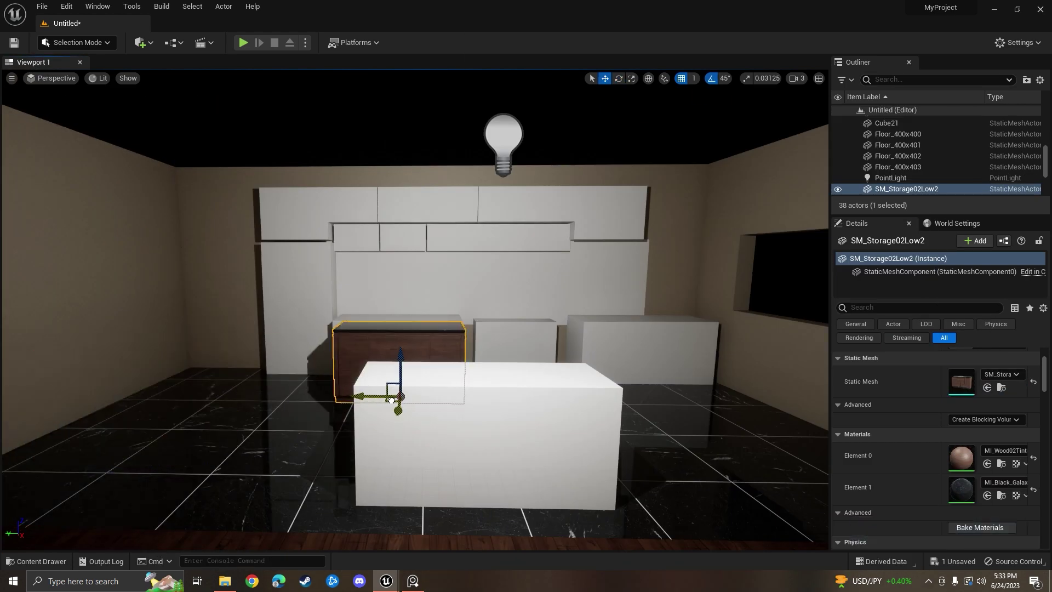
{"action": "left_click_drag", "start_coordinate": [387, 376], "coordinate": [652, 399], "text": "alt"}
{"action": "left_click_drag", "start_coordinate": [913, 374], "coordinate": [508, 405]}
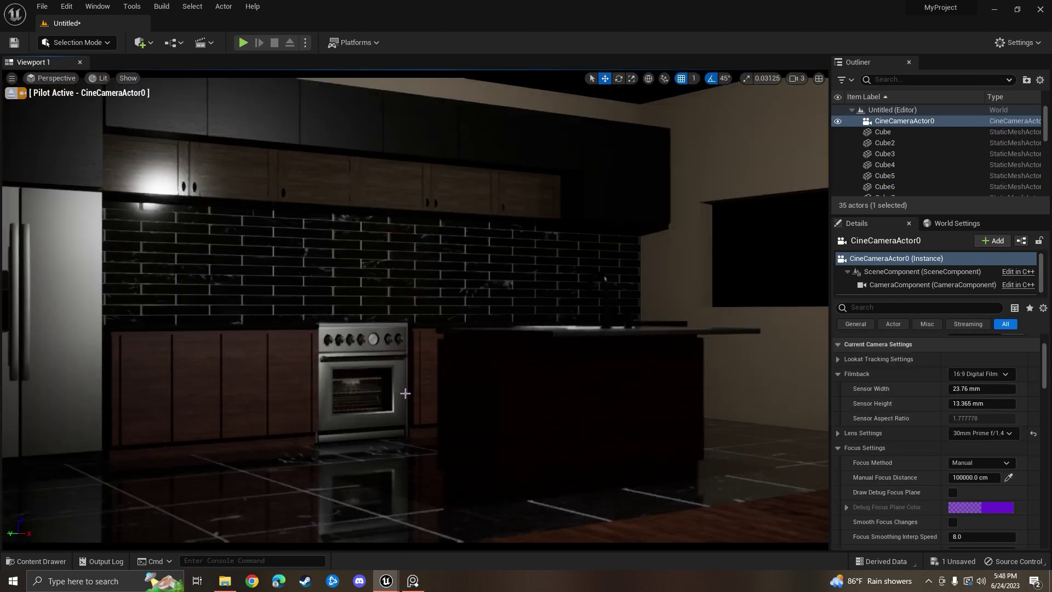
{"action": "left_click", "coordinate": [673, 243]}
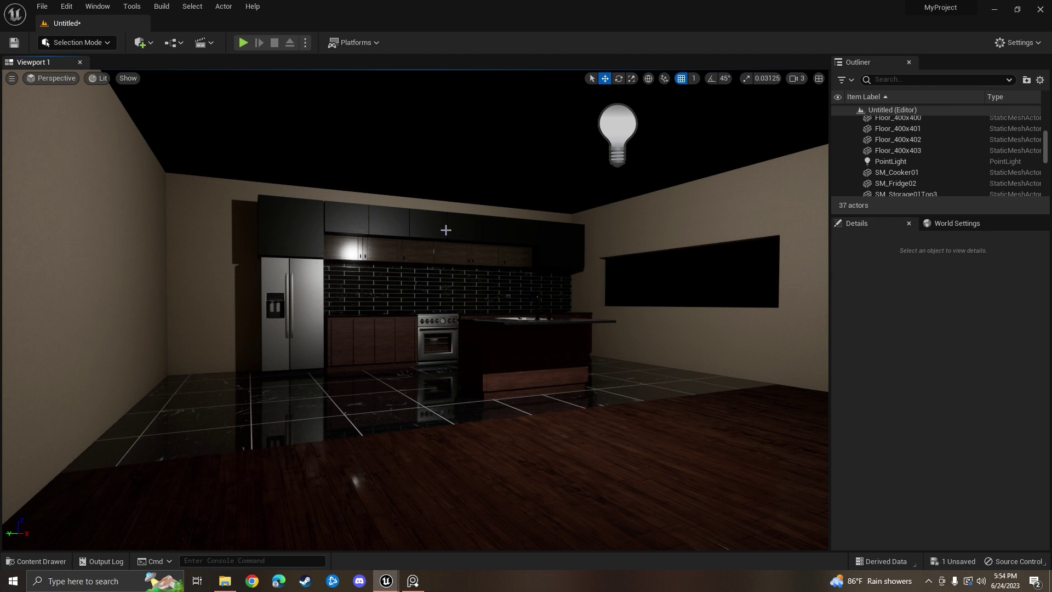
Step: Add a Directional Light as sunlight and a Sky Light
{"action": "left_click", "coordinate": [143, 42]}
{"action": "mouse_move", "coordinate": [186, 143]}
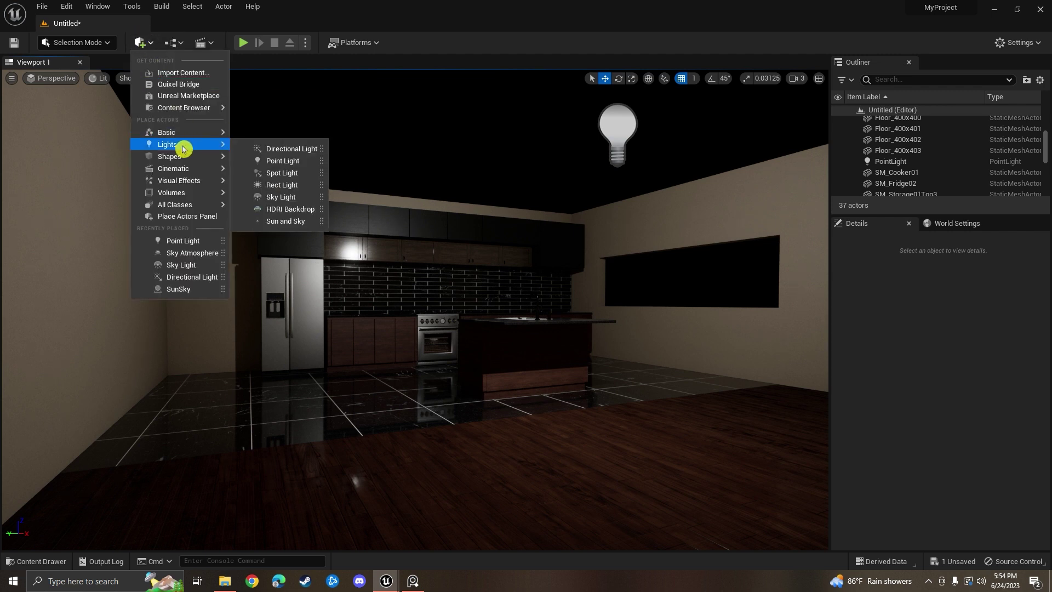
{"action": "left_click", "coordinate": [282, 146]}
{"action": "left_click", "coordinate": [143, 42]}
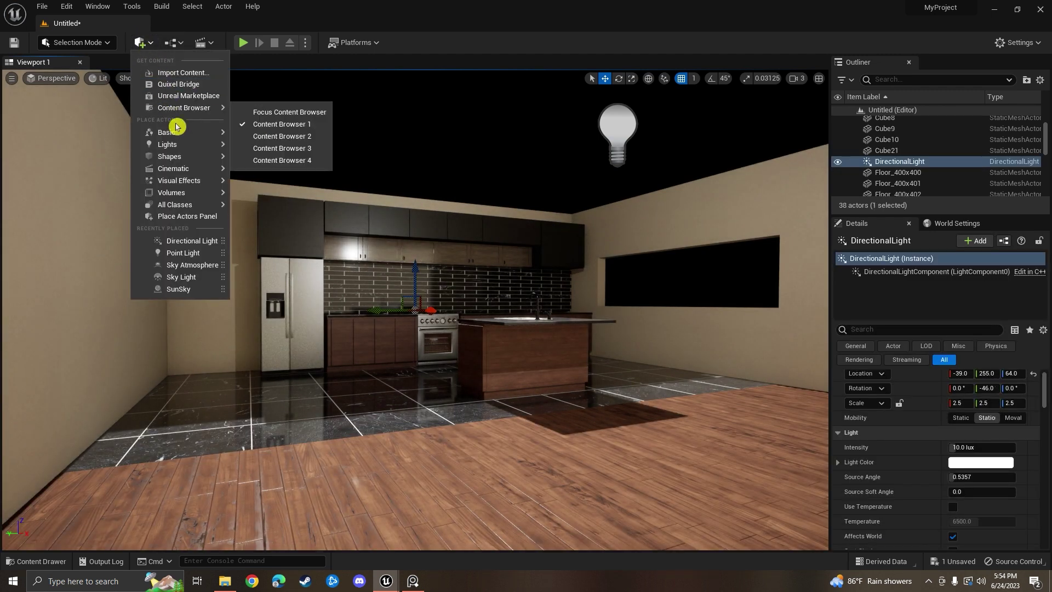
{"action": "left_click", "coordinate": [291, 196]}
Step: Add a Sky Atmosphere for a blue sky and delete the original point light
{"action": "left_click", "coordinate": [143, 42]}
{"action": "mouse_move", "coordinate": [188, 194]}
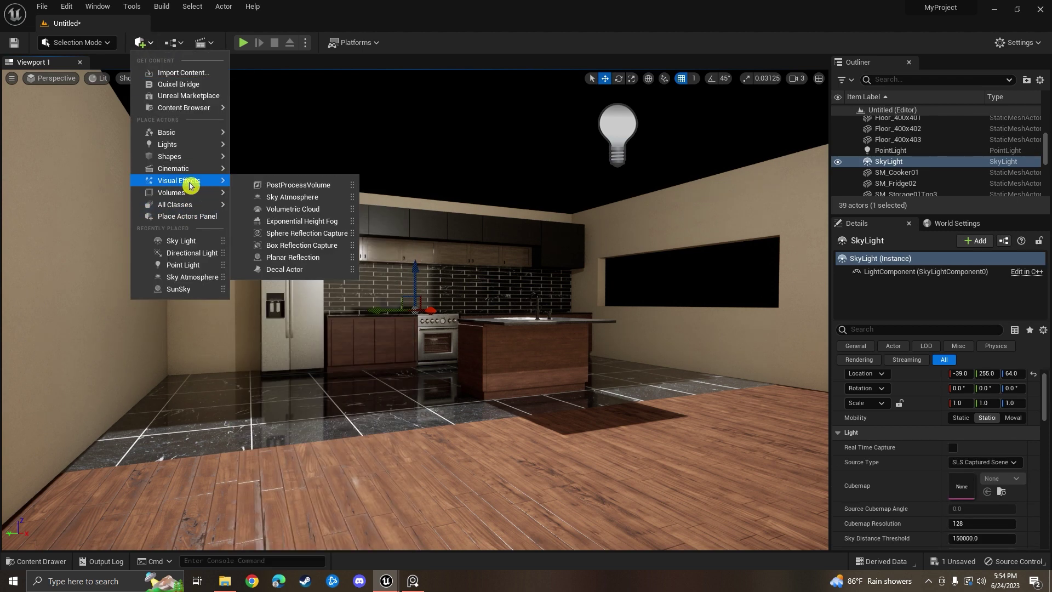
{"action": "left_click", "coordinate": [278, 200]}
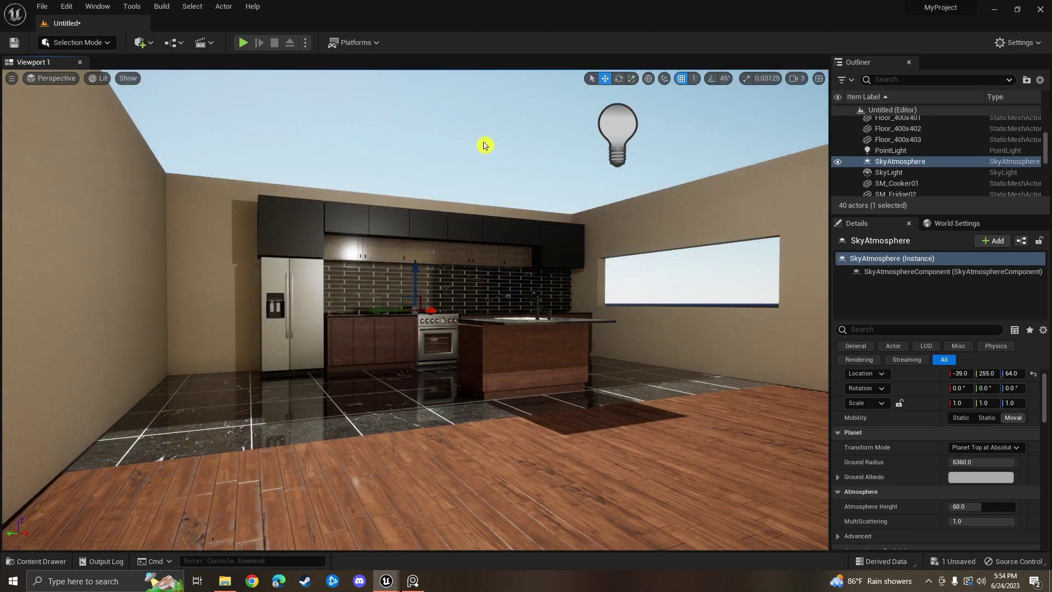
{"action": "right_click_drag", "start_coordinate": [482, 145], "coordinate": [448, 169]}
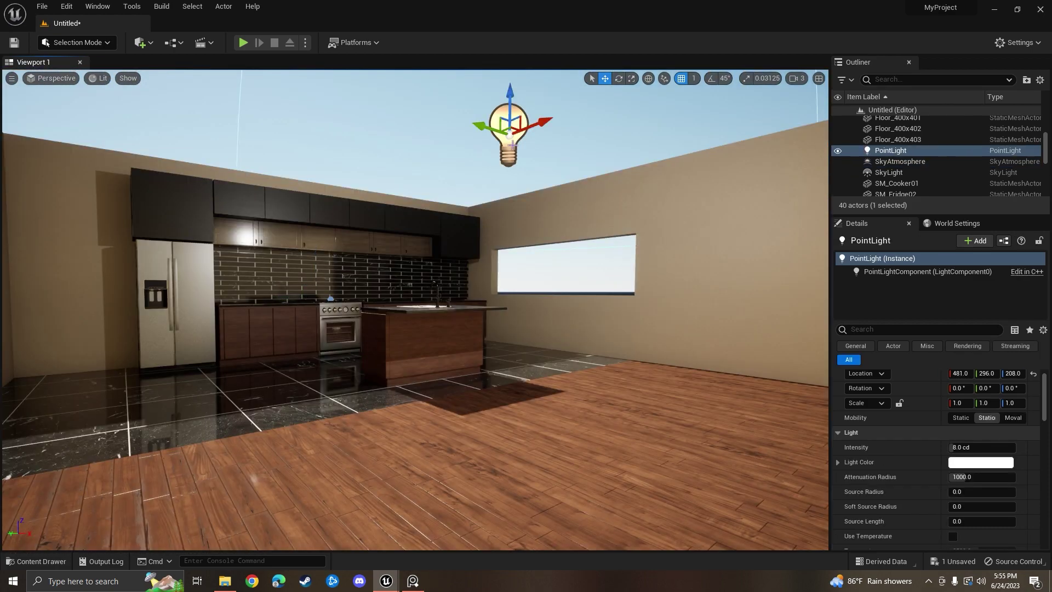
{"action": "key", "text": "Delete"}
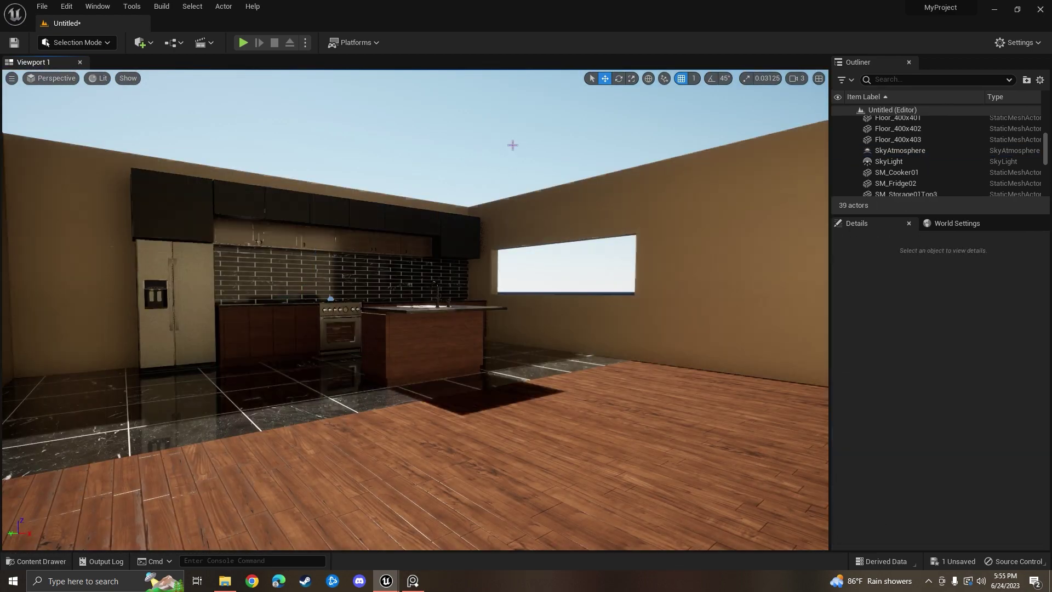
{"action": "right_click_drag", "start_coordinate": [448, 169], "coordinate": [434, 192]}
Step: Pilot CineCameraActor0 to look through the cine camera
{"action": "left_click", "coordinate": [420, 256]}
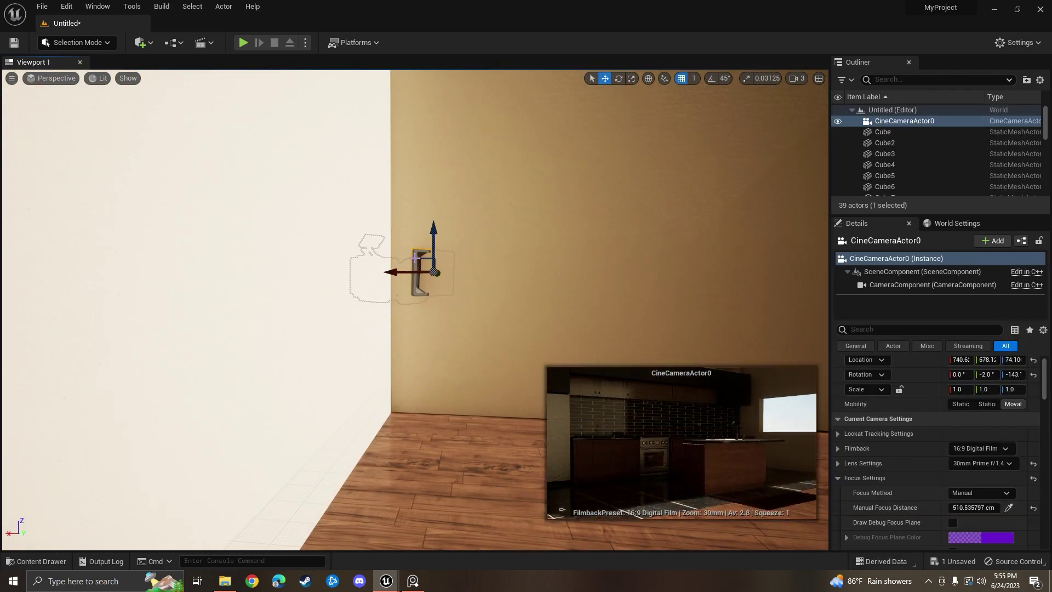
{"action": "right_click", "coordinate": [416, 259]}
{"action": "left_click", "coordinate": [496, 374]}
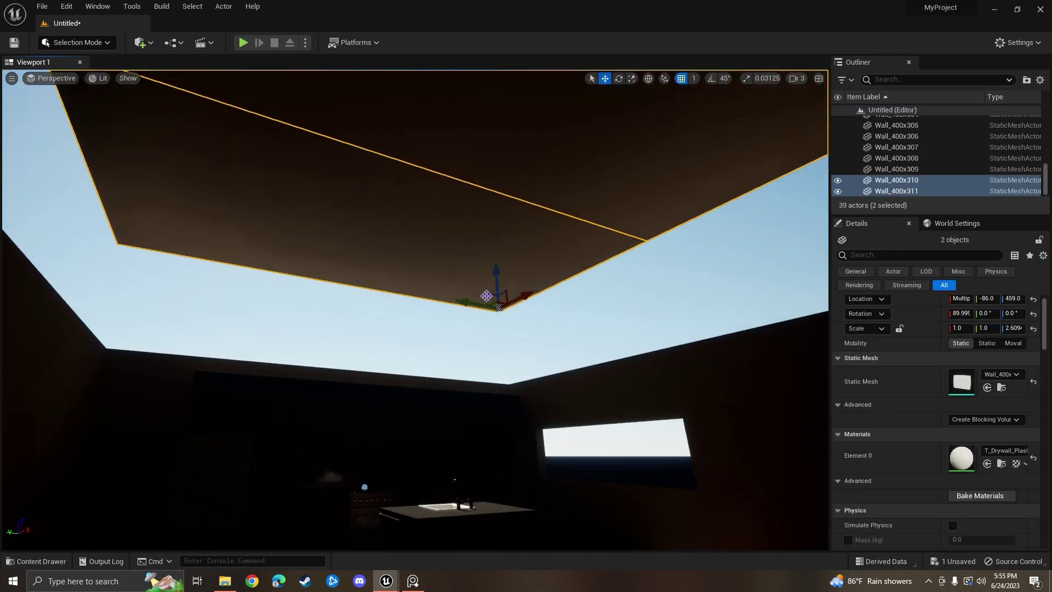
Step: Add the ceiling and point lights via Quick Add, previewing in Game View with G
{"action": "left_click", "coordinate": [139, 42]}
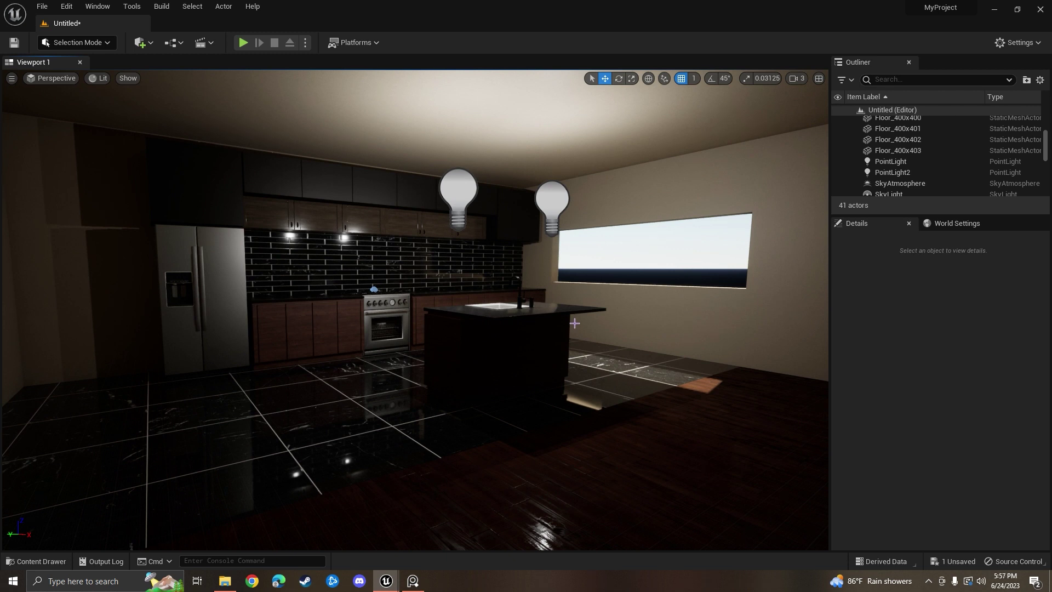
{"action": "key", "text": "g"}
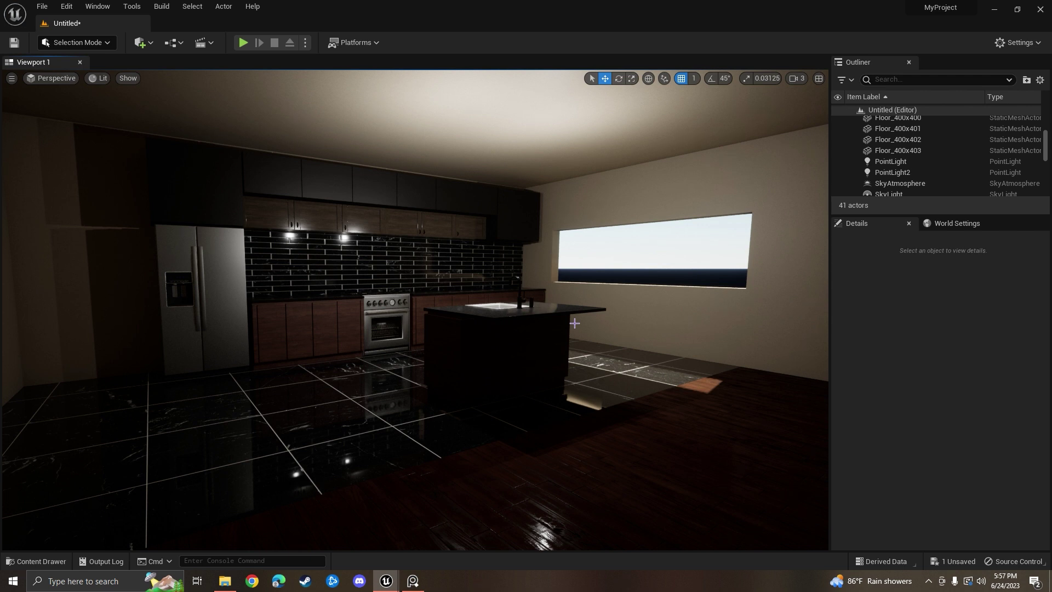
{"action": "key", "text": "g"}
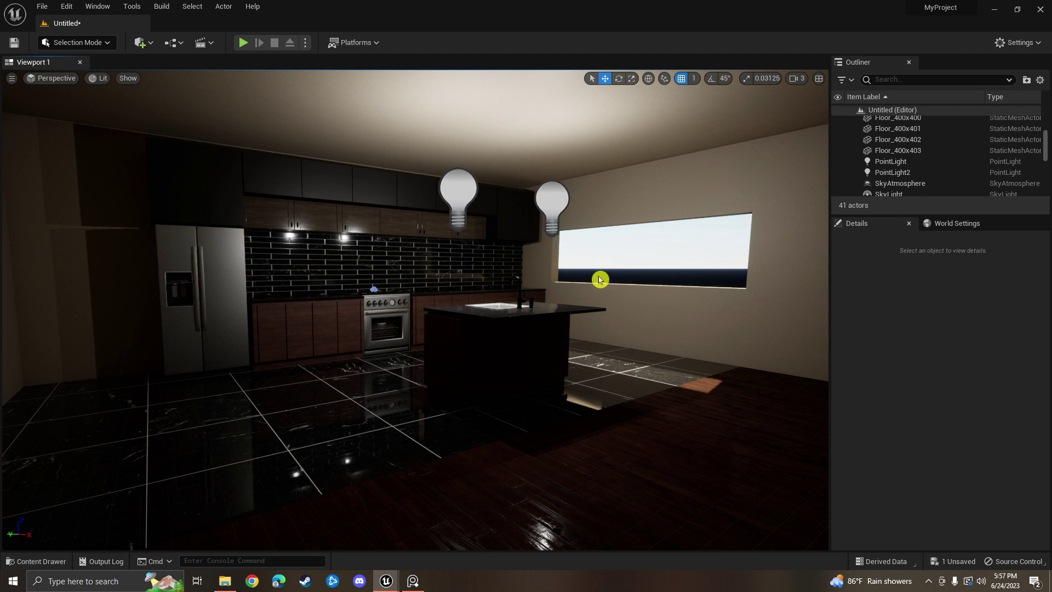
{"action": "left_click", "coordinate": [140, 43]}
Step: Add an Exponential Height Fog and toggle its visibility to compare
{"action": "mouse_move", "coordinate": [188, 181]}
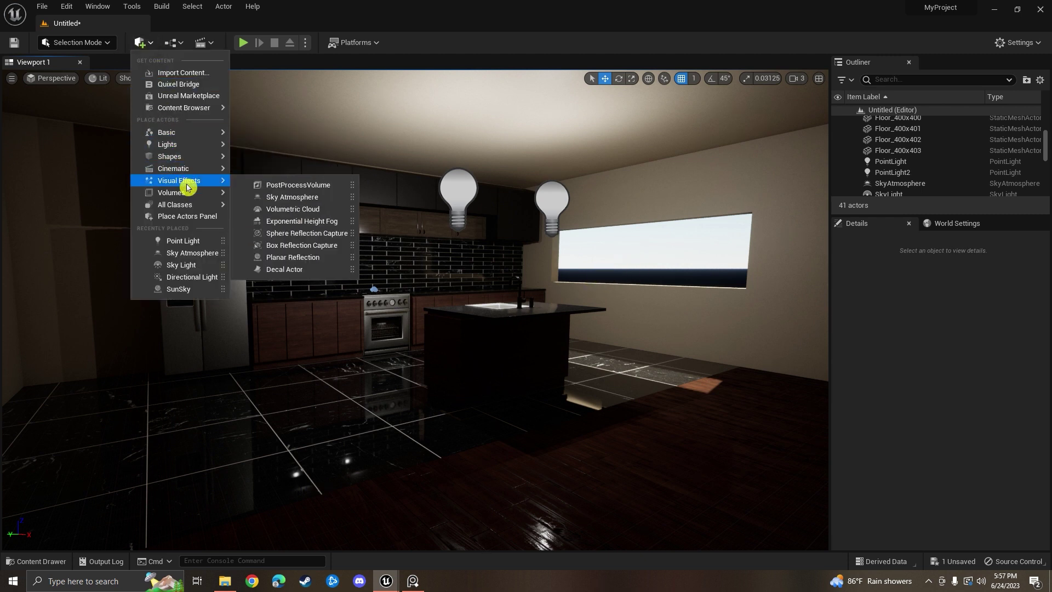
{"action": "left_click", "coordinate": [301, 221]}
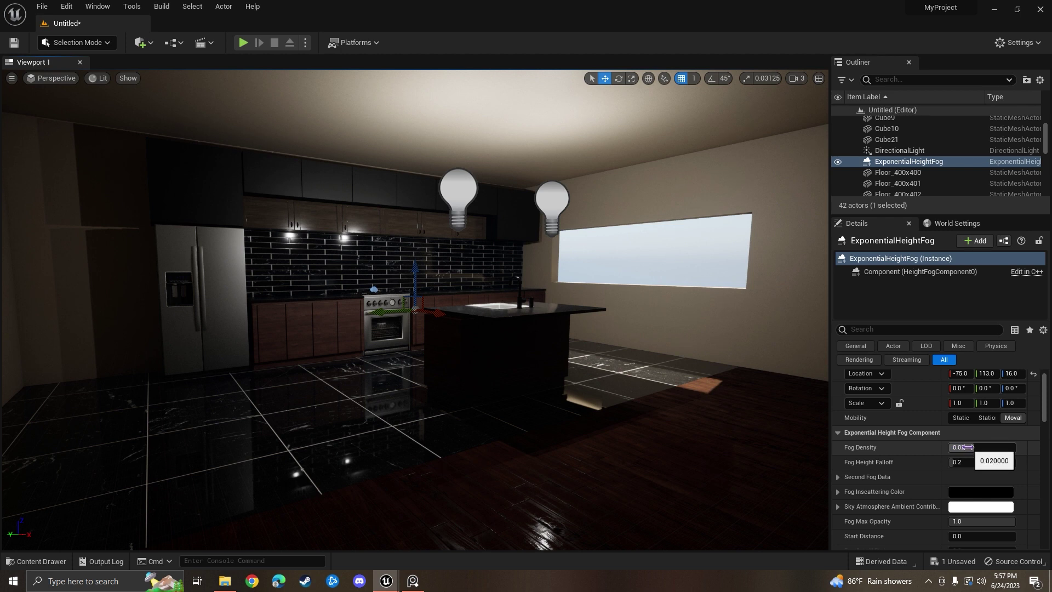
{"action": "left_click", "coordinate": [840, 163]}
{"action": "left_click", "coordinate": [840, 164]}
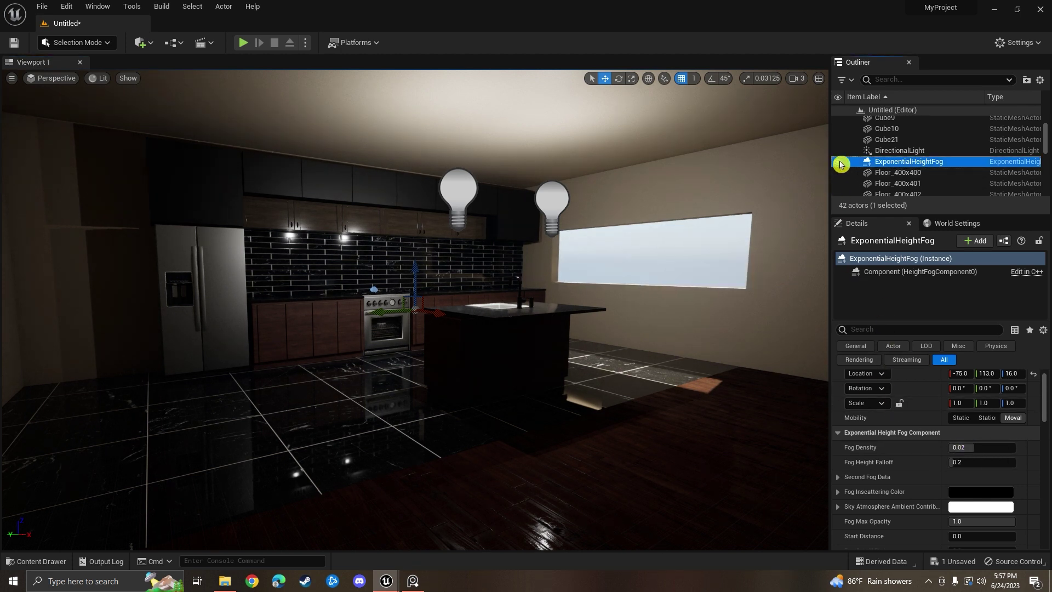
{"action": "left_click", "coordinate": [840, 164]}
{"action": "left_click", "coordinate": [840, 164]}
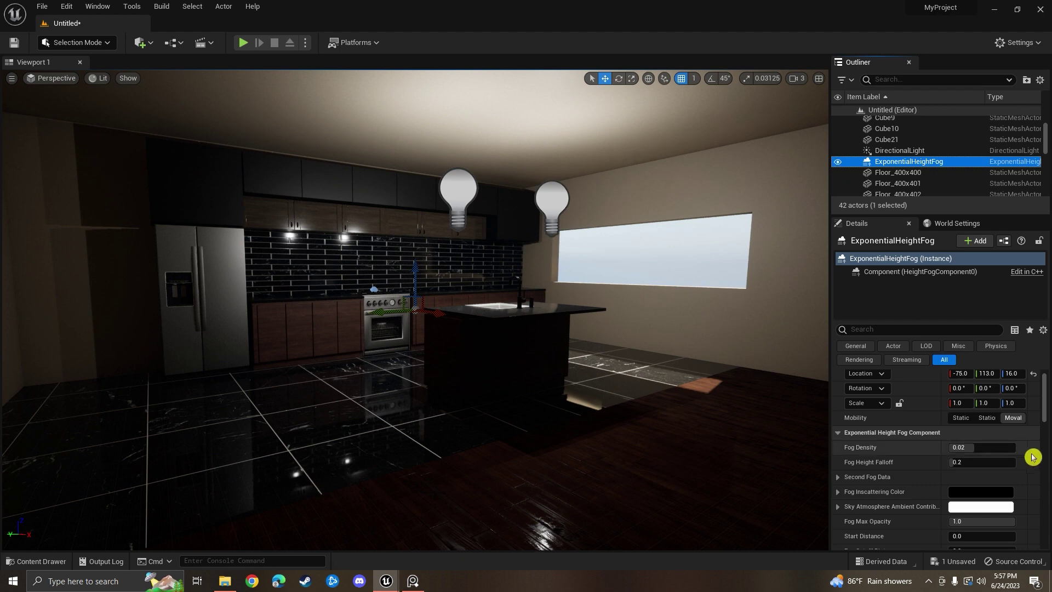
Step: Lower the fog's Fog Density to 0.004
{"action": "left_click_drag", "start_coordinate": [986, 447], "coordinate": [965, 447]}
{"action": "left_click_drag", "start_coordinate": [892, 418], "coordinate": [867, 418]}
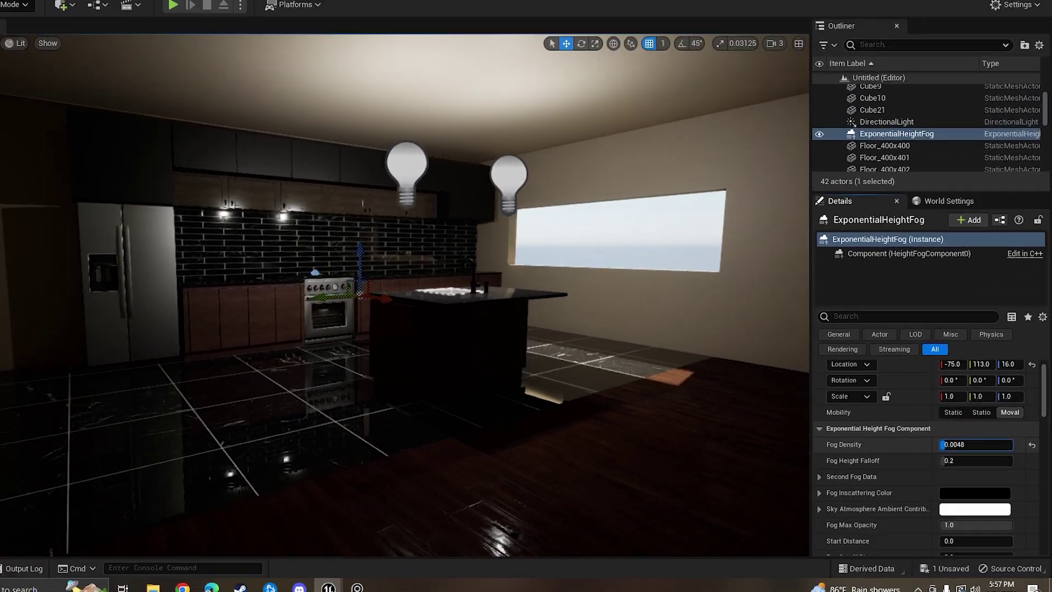
{"action": "left_click_drag", "start_coordinate": [953, 447], "coordinate": [927, 446]}
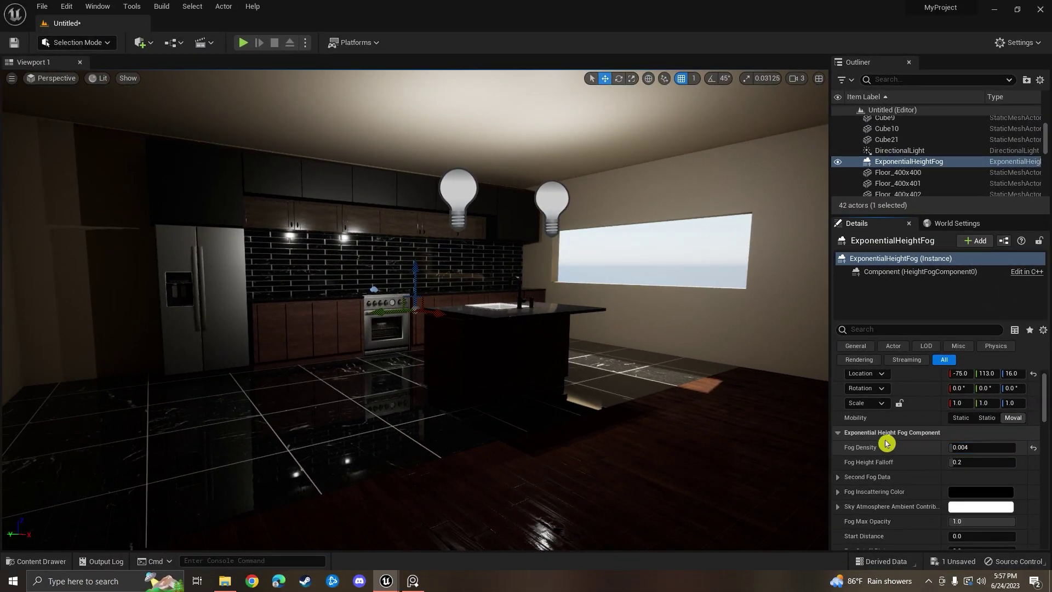